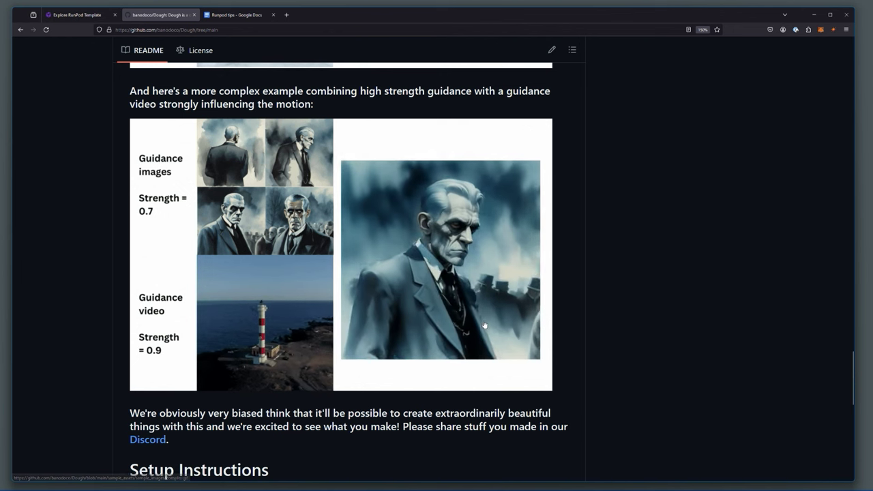
- Look over the Dough README's setup section and open windows_setup.bat from the repository's file list to examine its commands
scroll(352, 220, down, 5)
scroll(349, 272, down, 4)
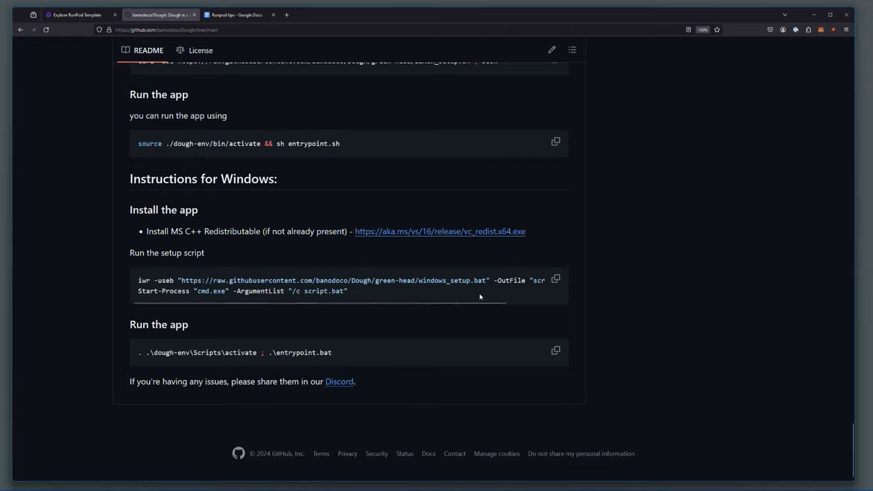
scroll(479, 307, up, 1)
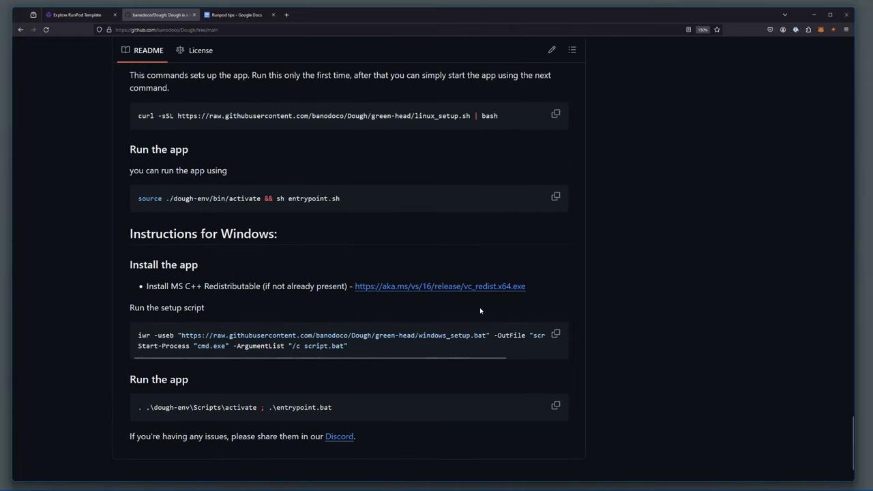
scroll(480, 311, up, 15)
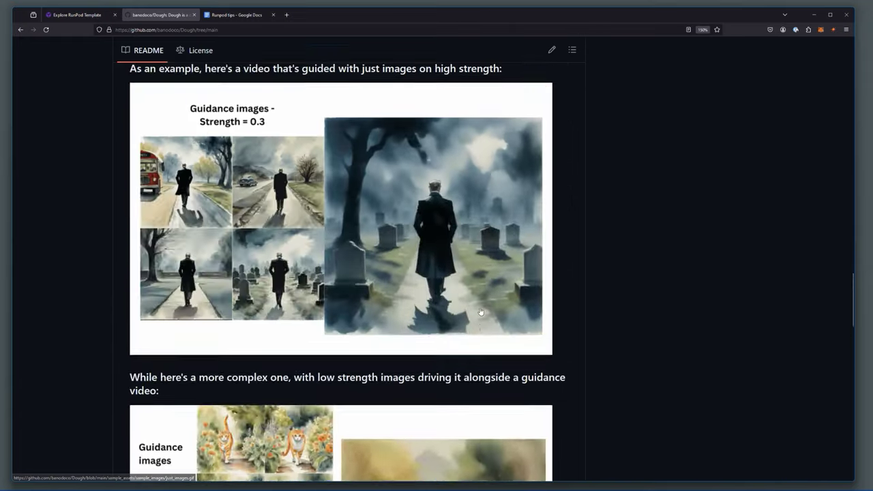
scroll(480, 311, up, 12)
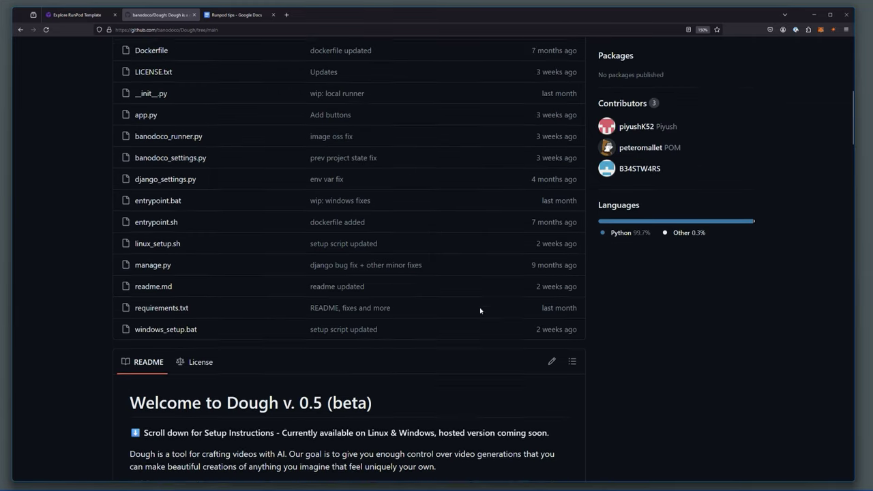
triple_click(207, 380)
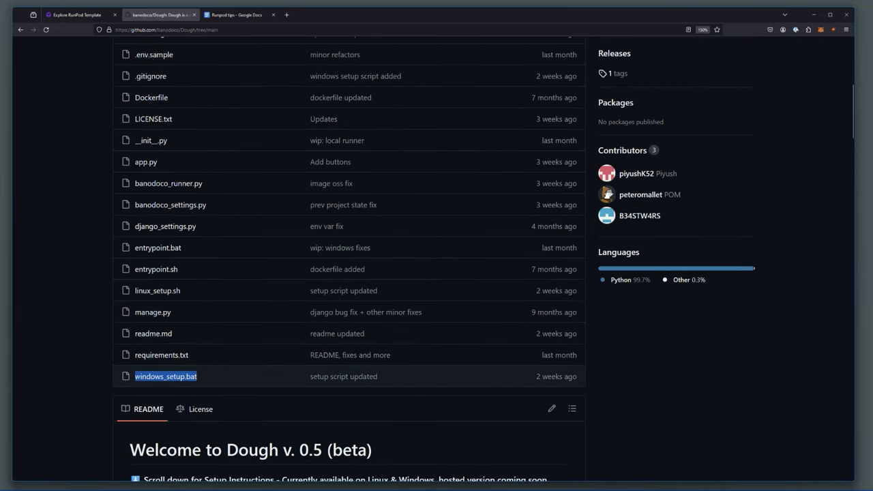
click(240, 380)
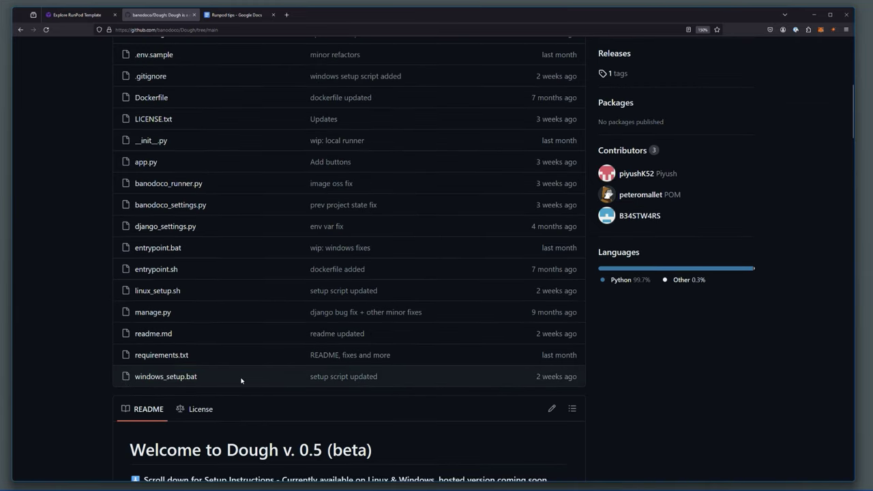
click(192, 380)
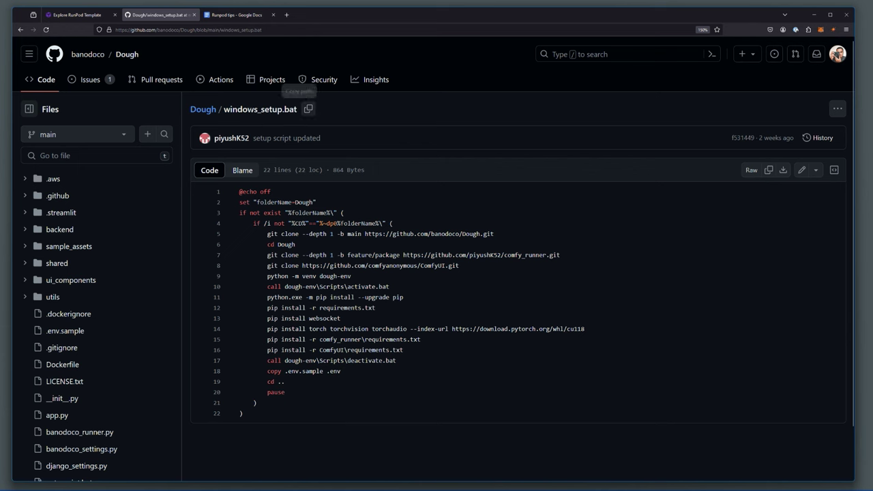
click(309, 109)
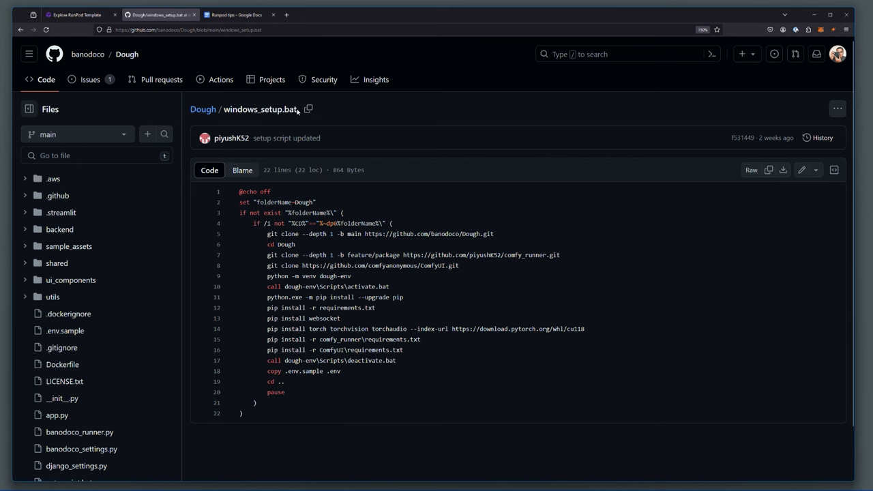
- Return to the Dough repository page and review the README's setup instructions for Linux and Windows
key(alt+Left)
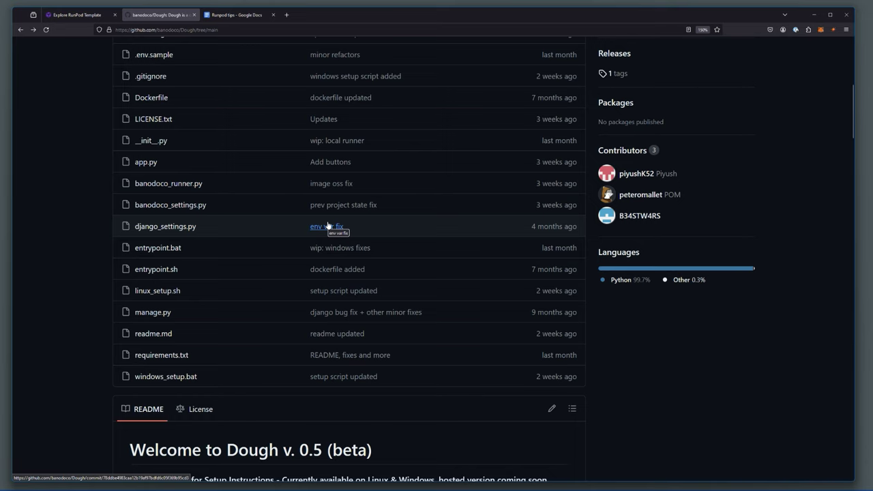
scroll(327, 225, down, 20)
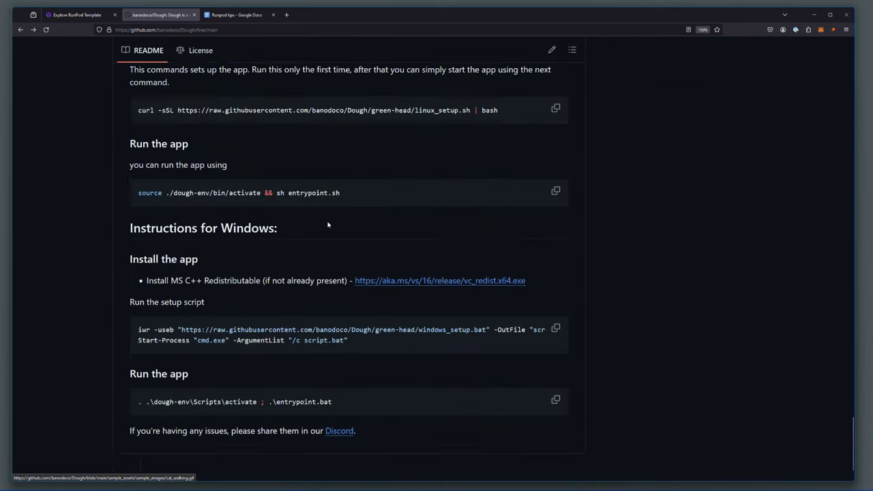
scroll(328, 226, down, 2)
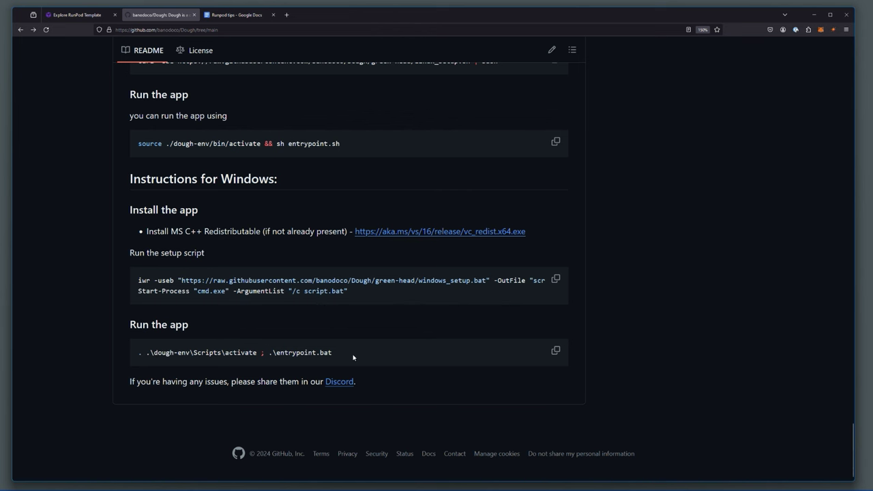
scroll(353, 357, up, 4)
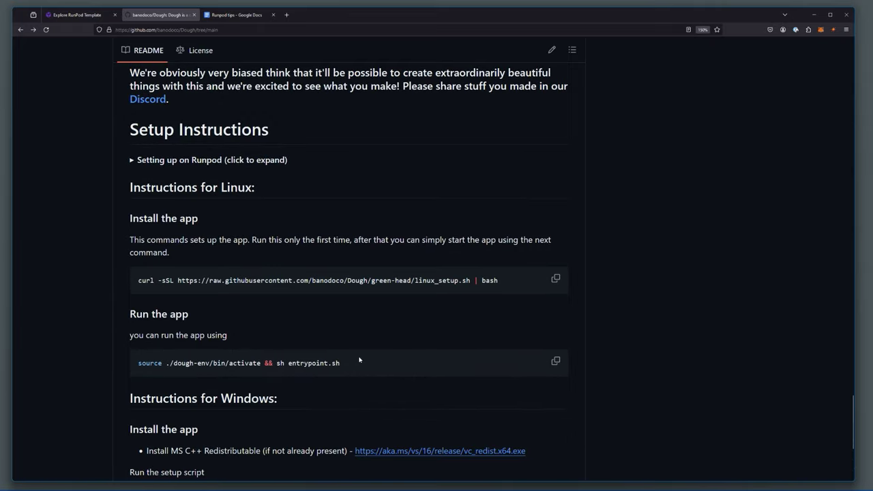
scroll(343, 363, down, 1)
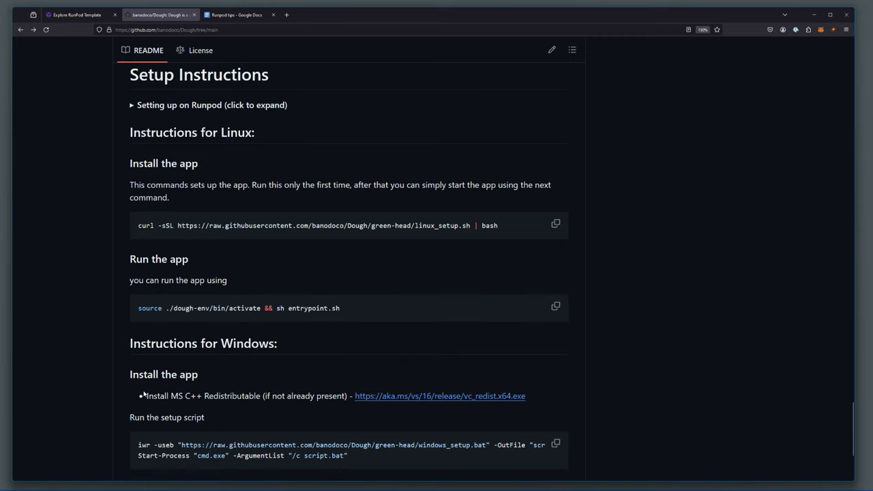
scroll(143, 393, up, 10)
scroll(144, 393, down, 5)
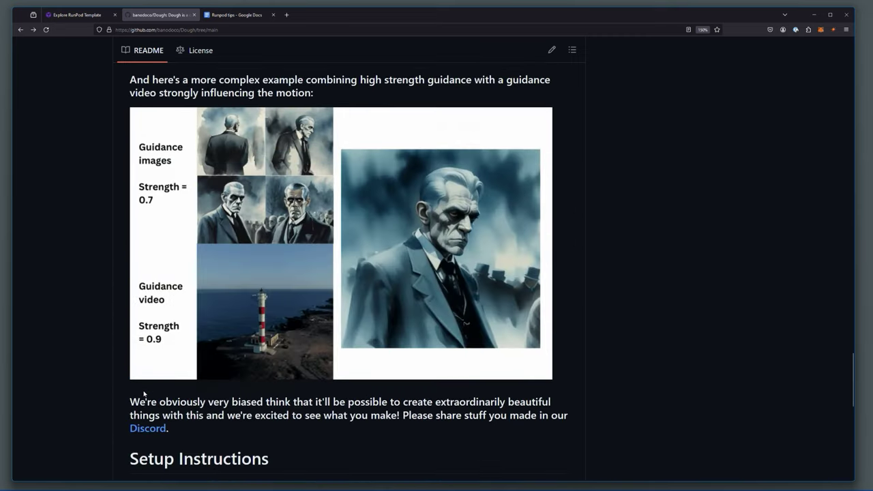
- Switch to RunPod and start a GPU Cloud deployment of the RunPod Pytorch 2.0.1 template on a 1x RTX 3090
click(77, 15)
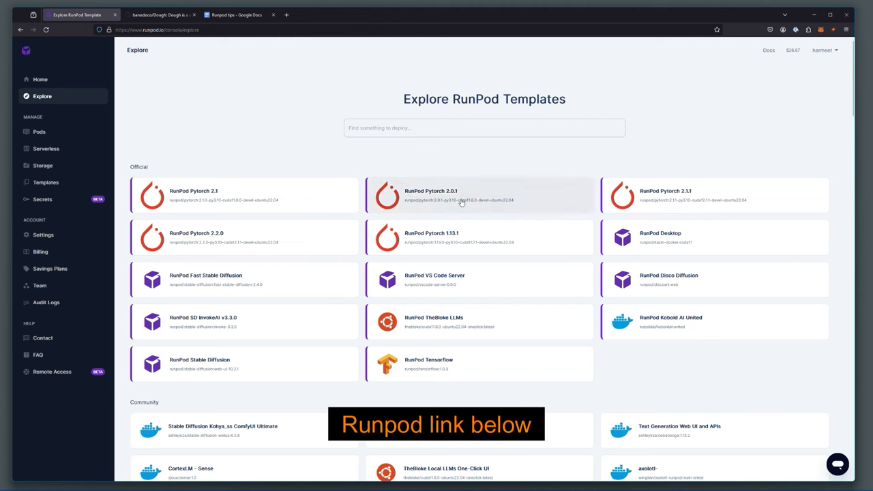
click(540, 201)
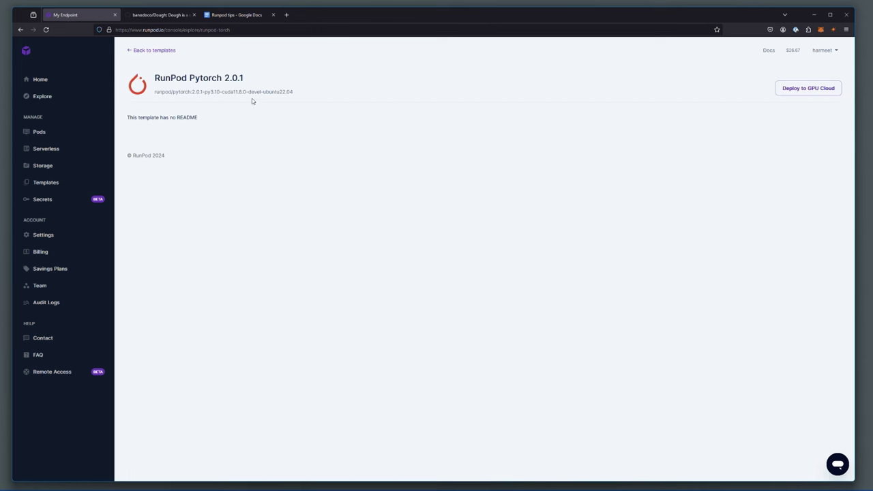
click(810, 88)
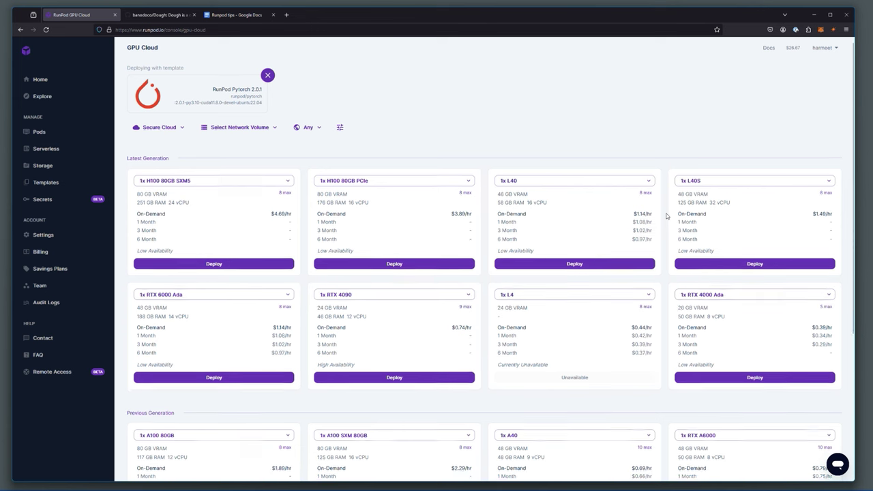
scroll(666, 217, down, 2)
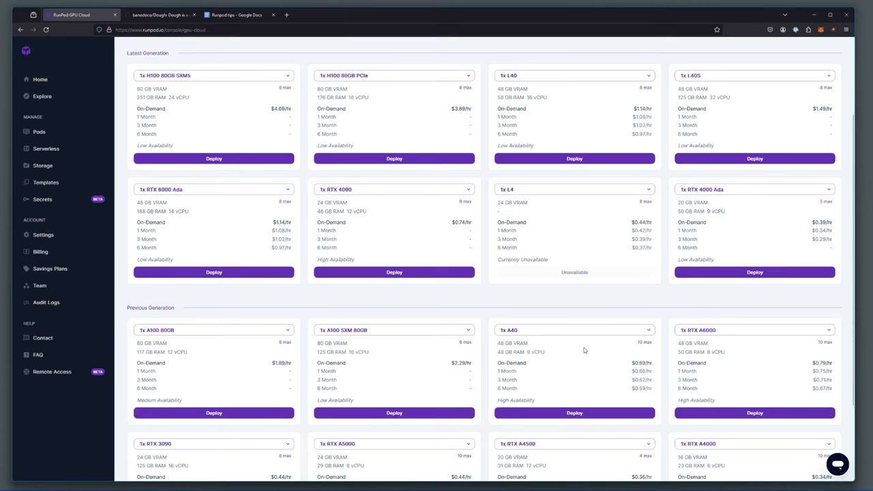
scroll(603, 346, down, 1)
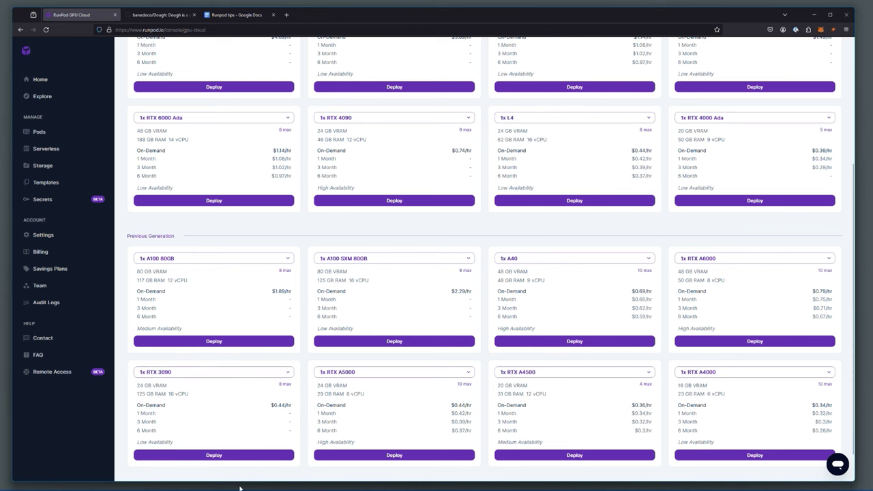
click(243, 457)
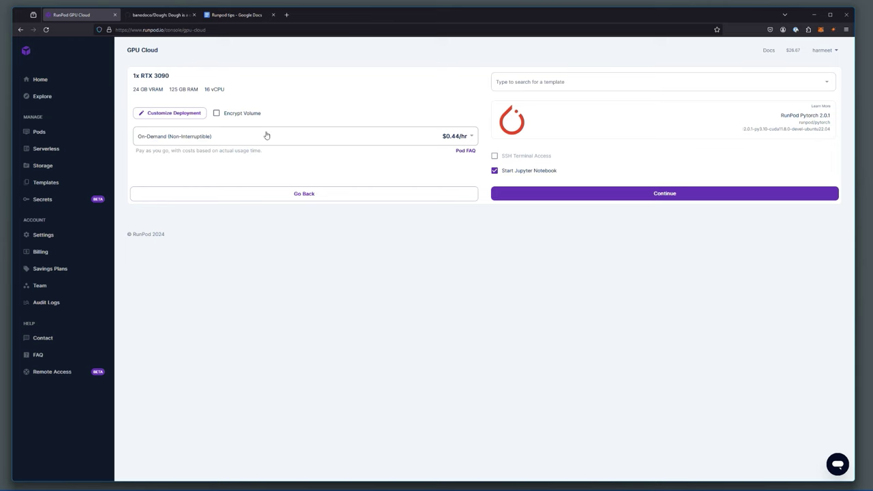
- Customize the deployment's exposed TCP ports to 22,5500, as given in the README's Runpod setup instructions
click(181, 114)
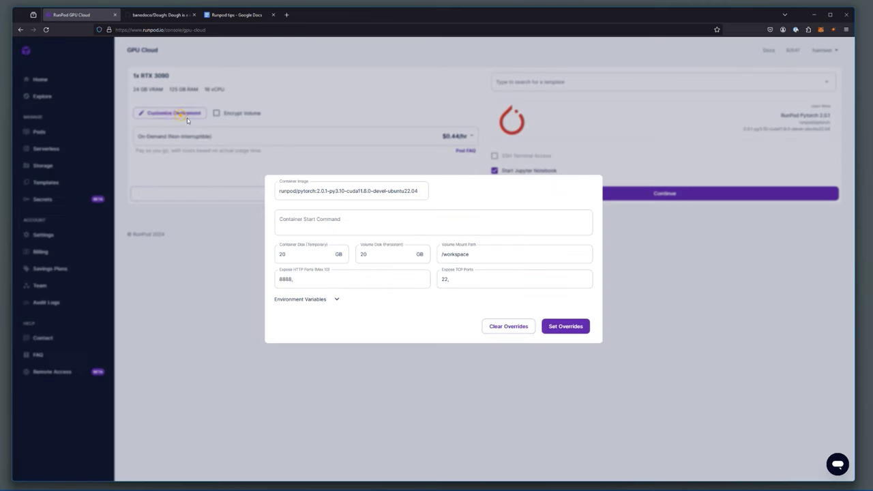
click(477, 279)
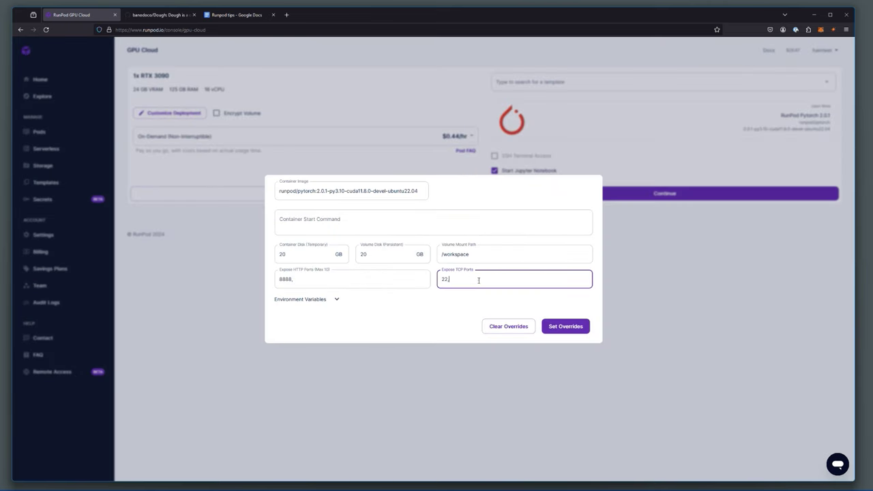
click(151, 14)
scroll(278, 268, down, 5)
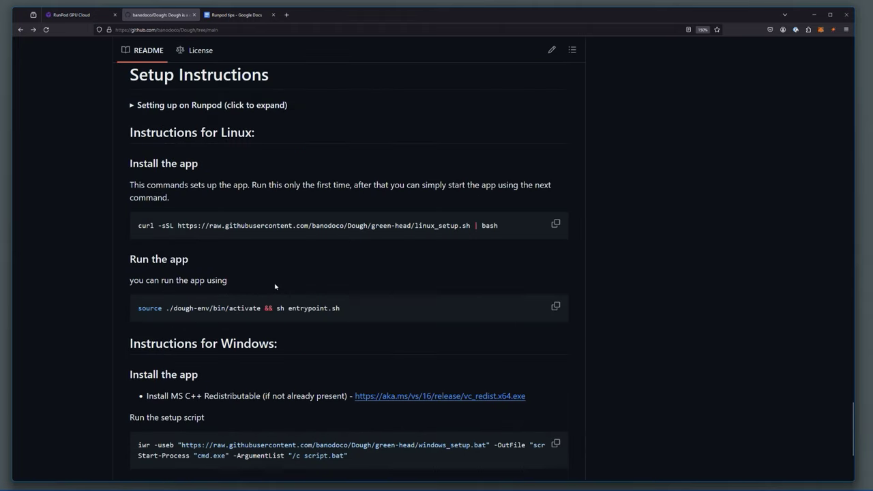
scroll(276, 286, up, 5)
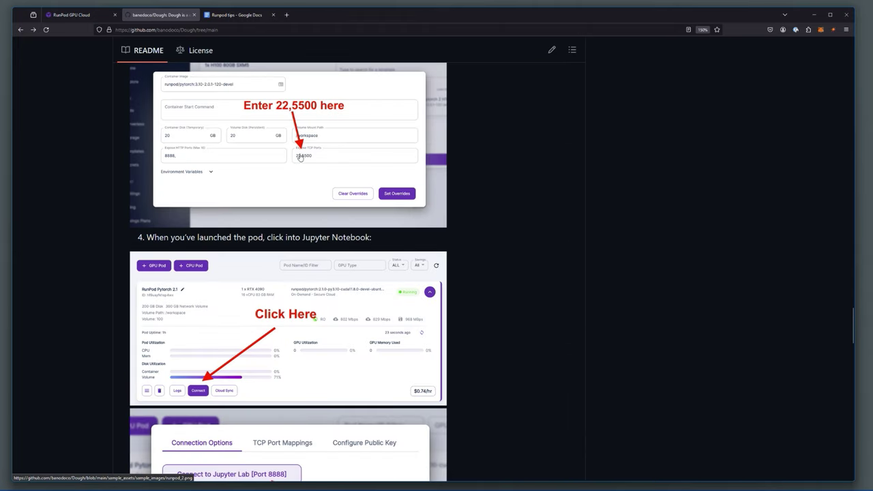
click(76, 15)
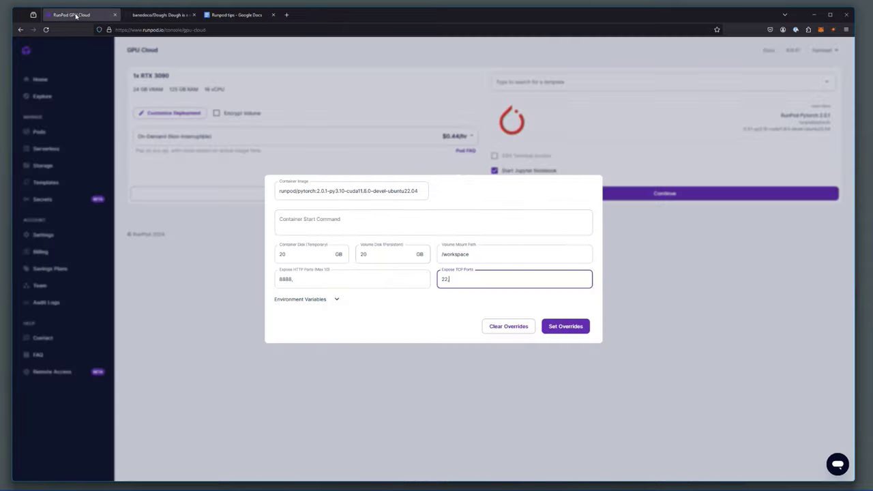
text(,5500)
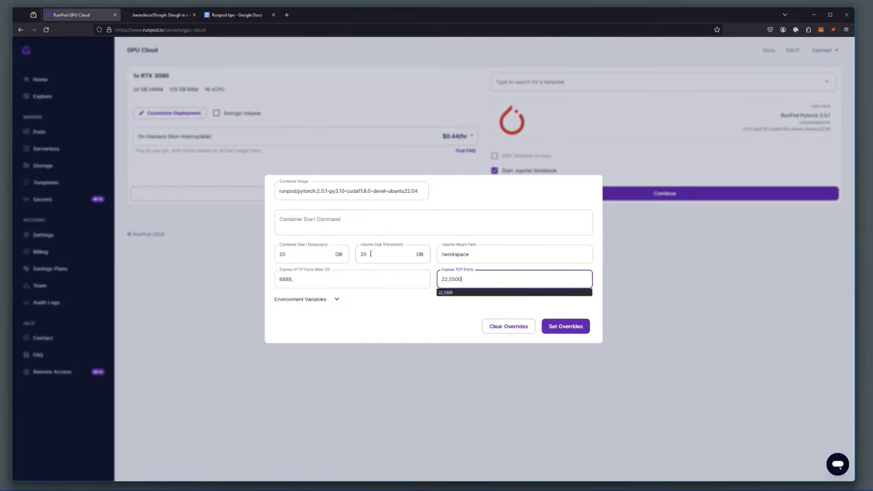
- Set the persistent volume disk to 40 GB and apply the deployment overrides
click(379, 254)
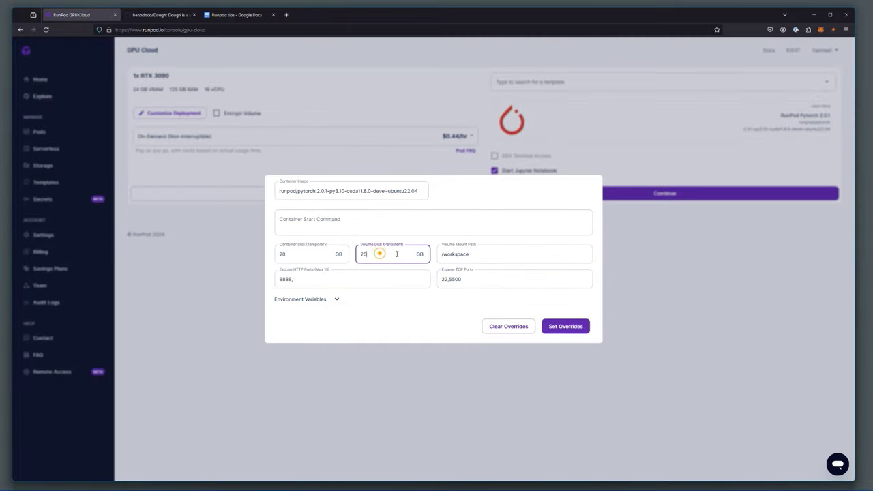
double_click(395, 254)
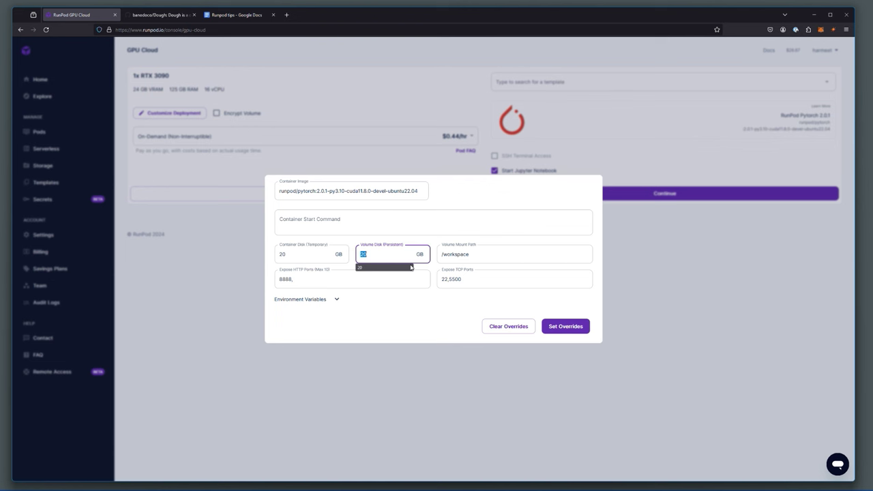
text(40)
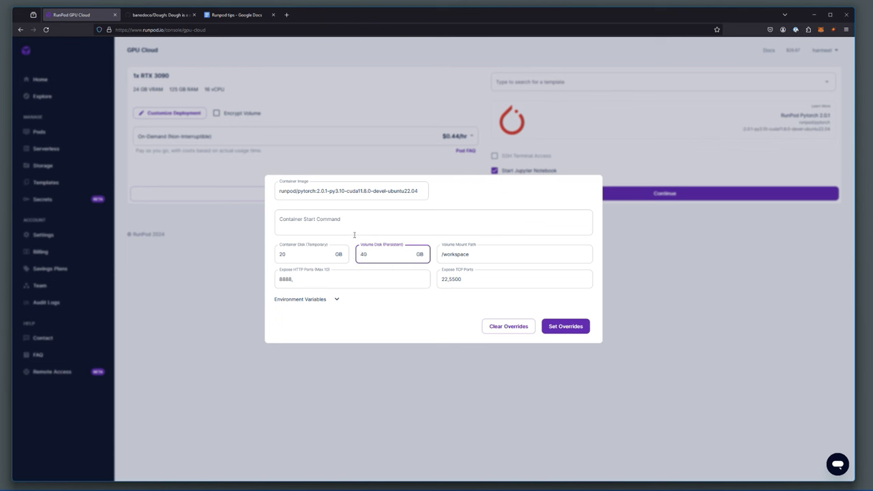
click(565, 327)
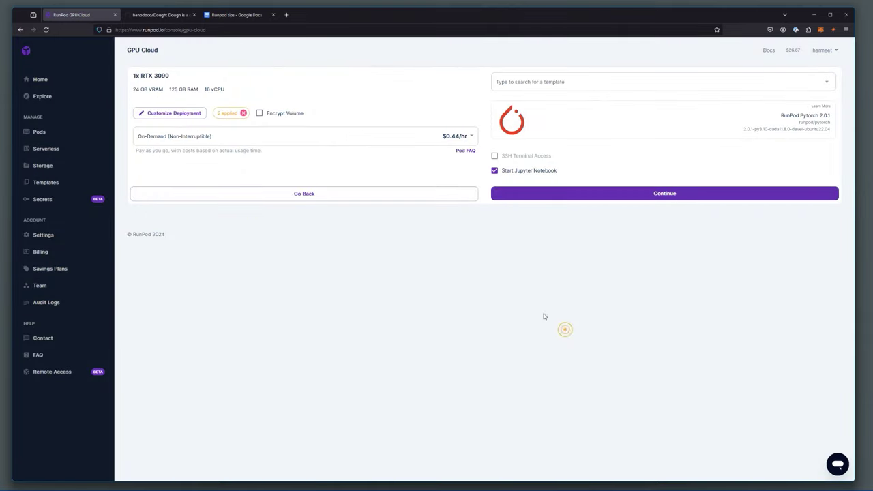
- Deploy the RTX 3090 pod and connect to its Jupyter Lab on port 8888
click(677, 197)
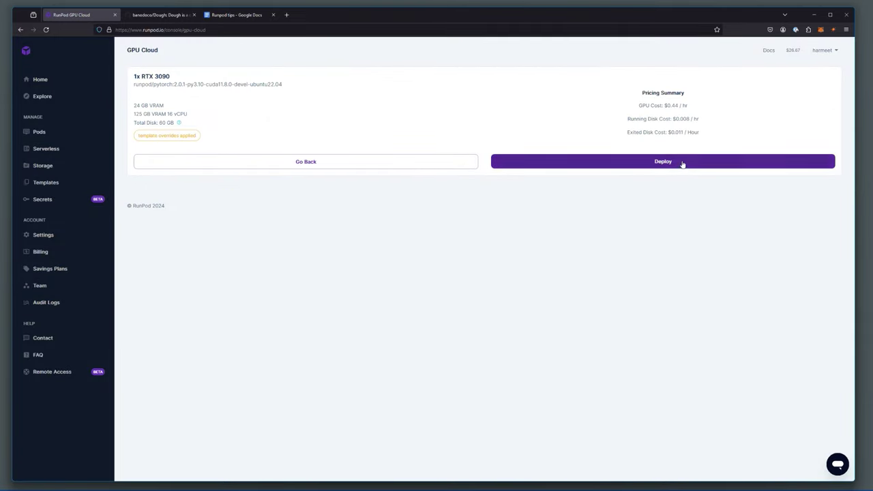
click(682, 164)
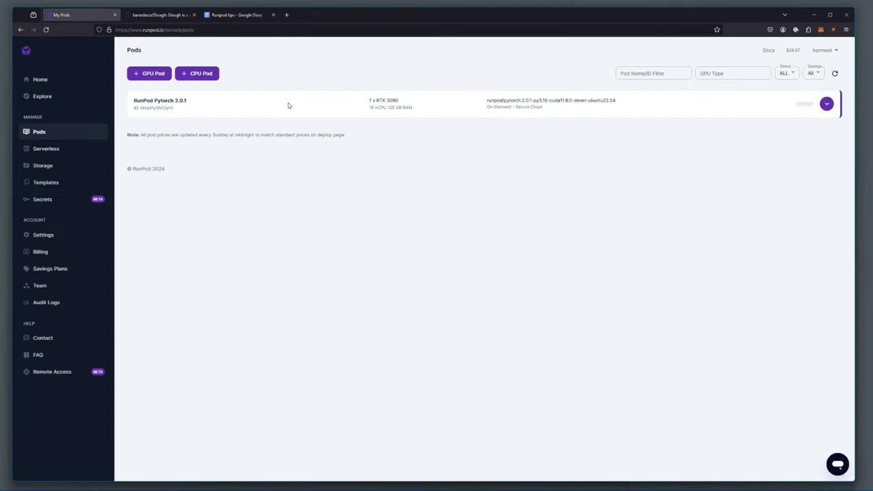
click(288, 103)
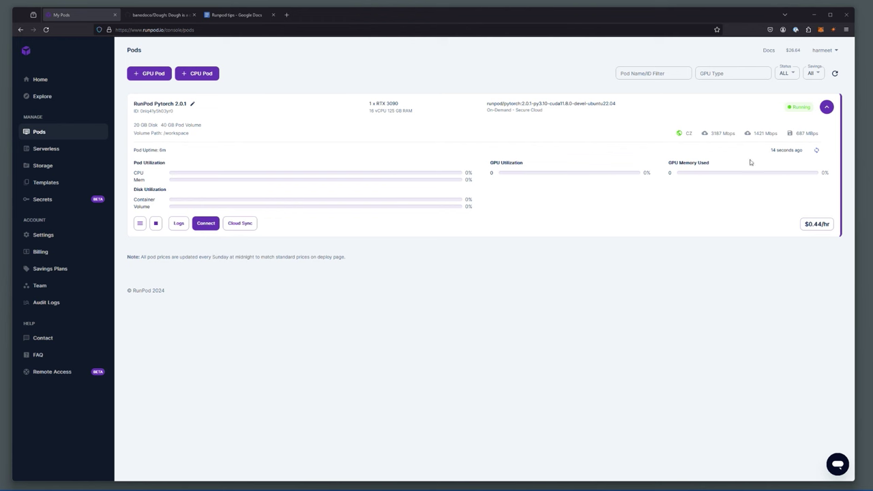
click(206, 224)
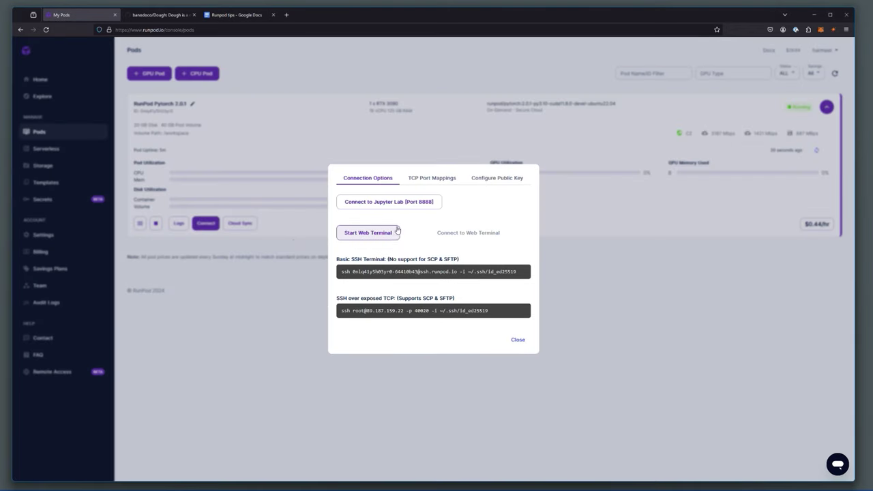
click(386, 202)
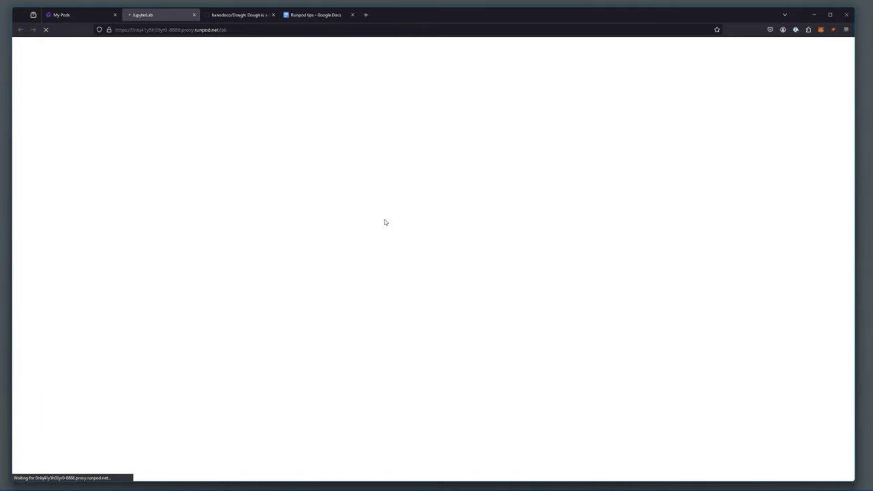
- Copy the install command from the Dough README's Instructions for Linux section
click(254, 15)
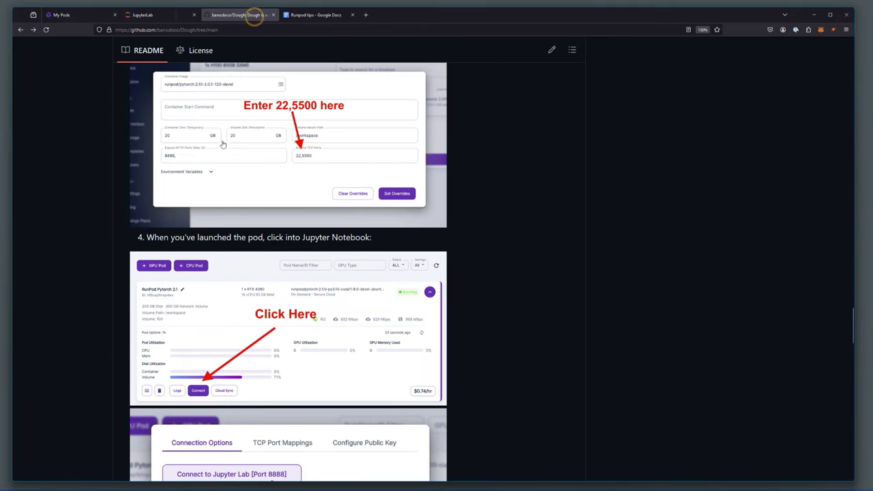
scroll(270, 127, down, 5)
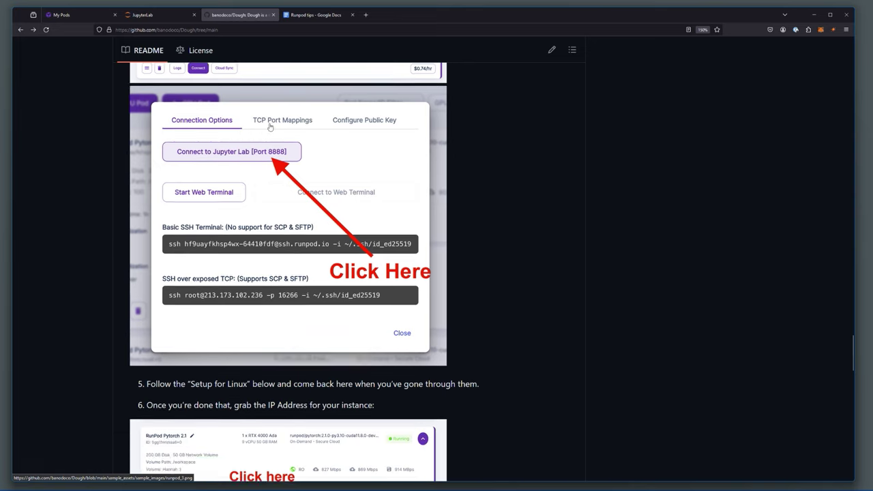
scroll(270, 127, down, 2)
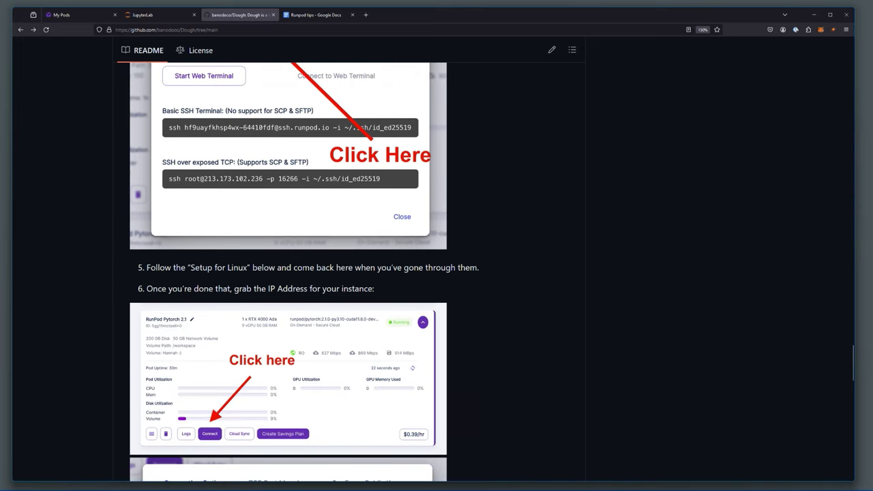
scroll(362, 289, down, 15)
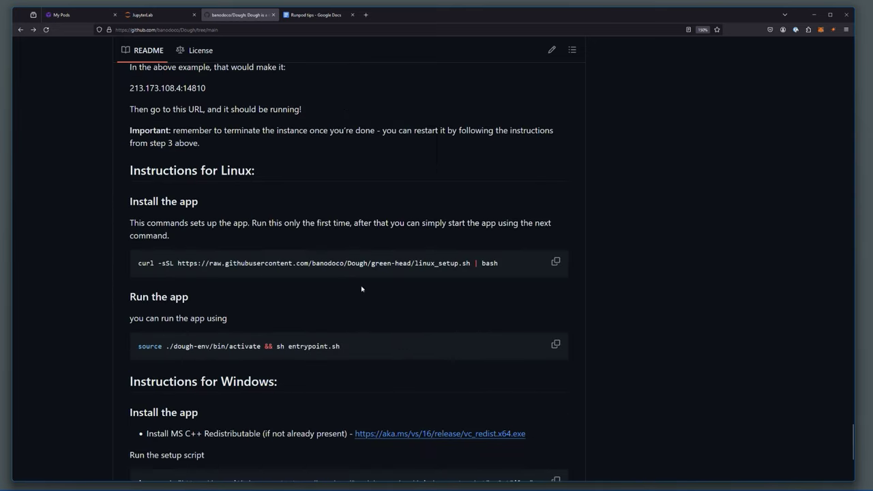
click(556, 264)
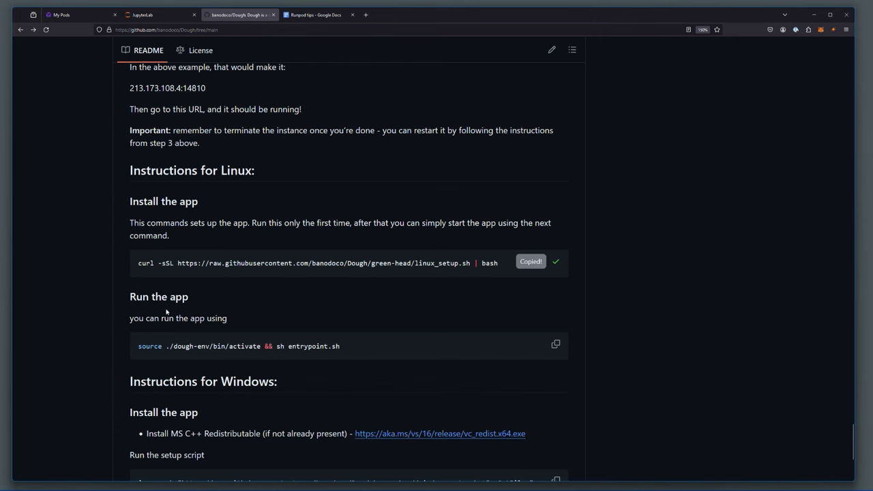
- Open a terminal in Jupyter Lab and run the copied curl command that pipes linux_setup.sh into bash
click(181, 15)
click(200, 268)
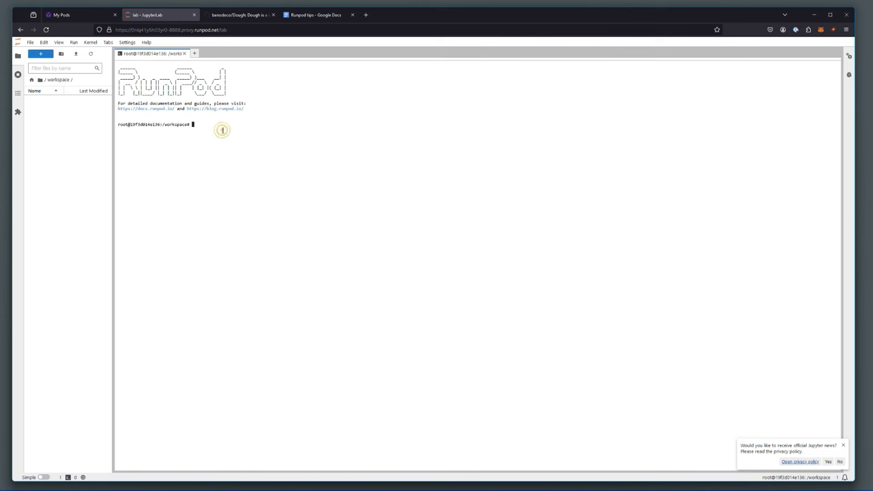
key(ctrl+v)
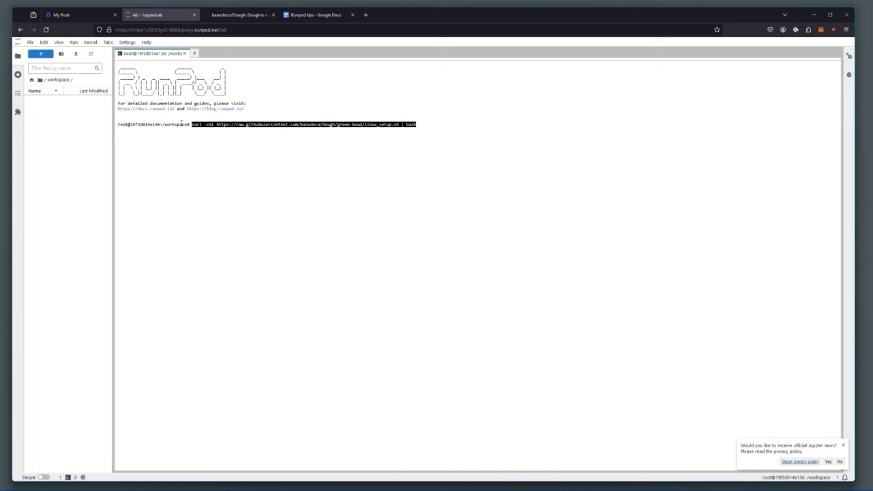
key(Return)
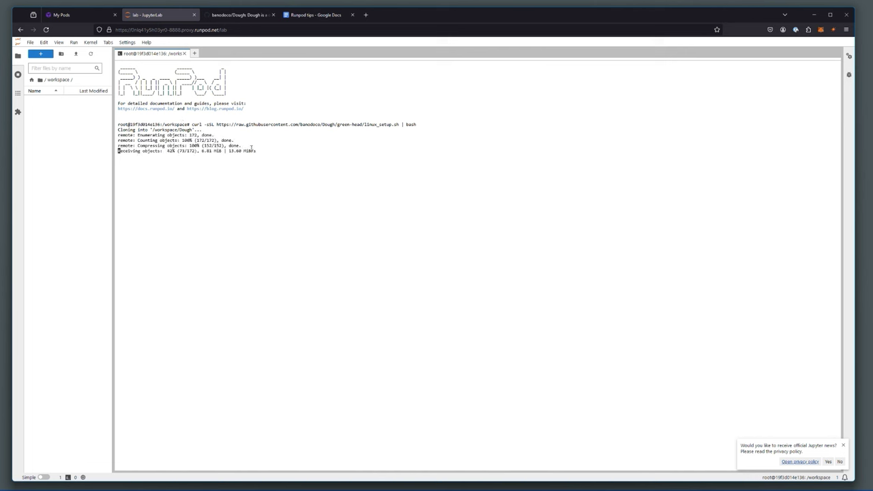
- Change the Jupyter Lab theme to dark
click(129, 43)
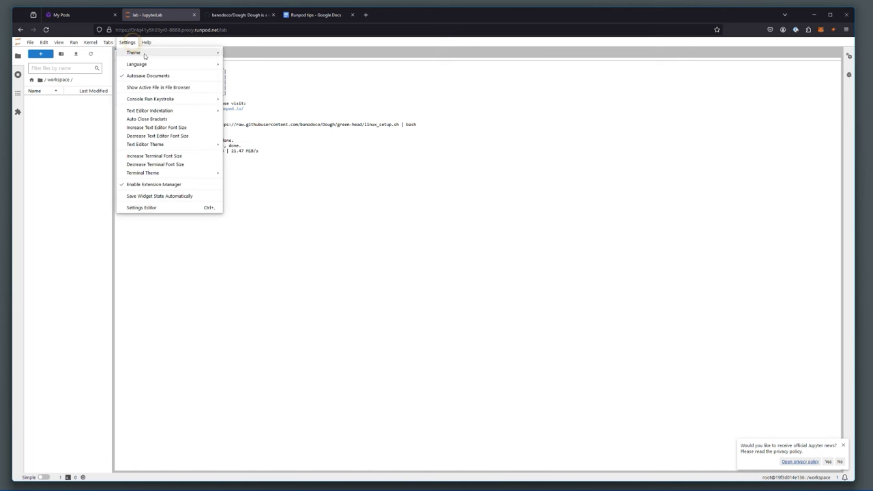
click(143, 53)
click(248, 53)
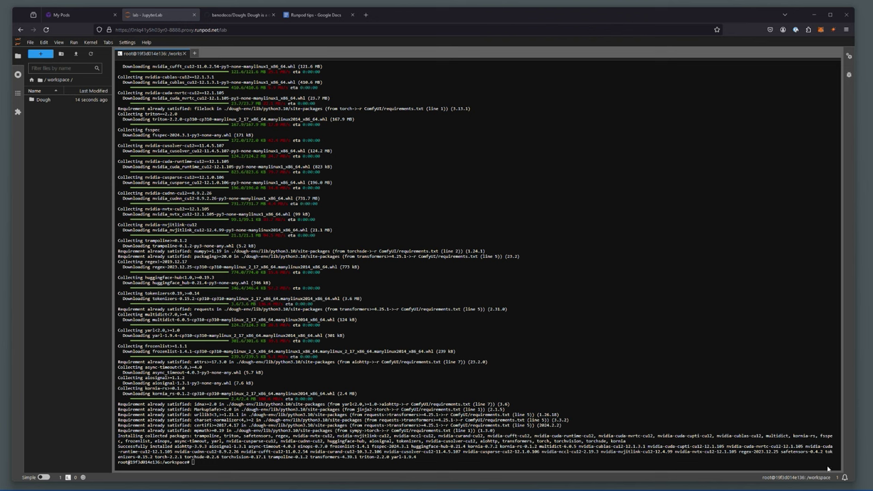
- Copy the README's Linux run command and try running source ./dough-env/bin/activate && sh entrypoint.sh from the workspace folder in the terminal
click(243, 466)
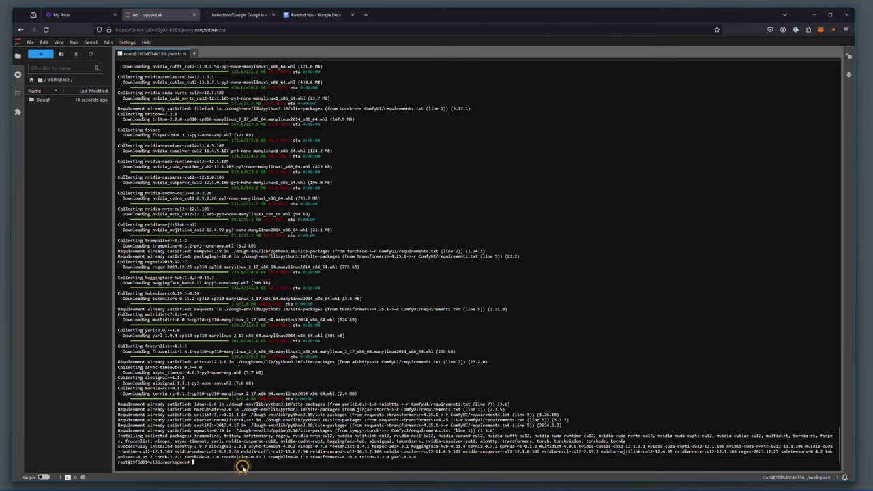
click(239, 15)
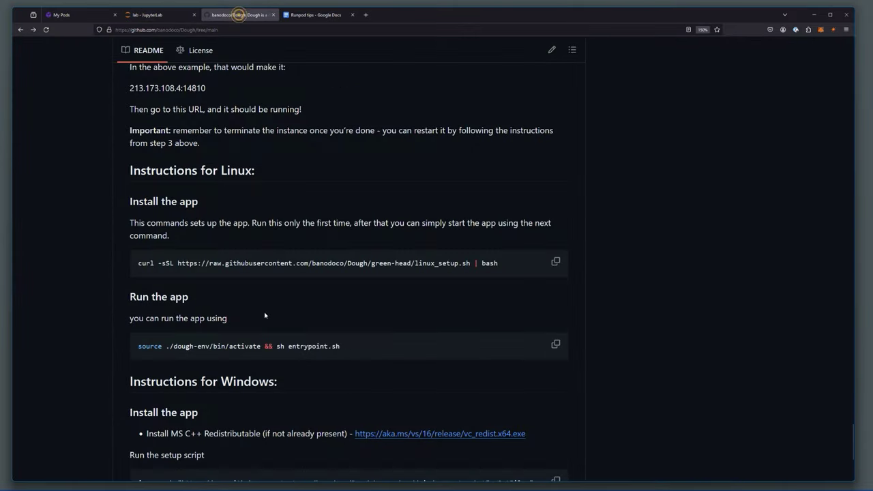
click(555, 344)
click(144, 14)
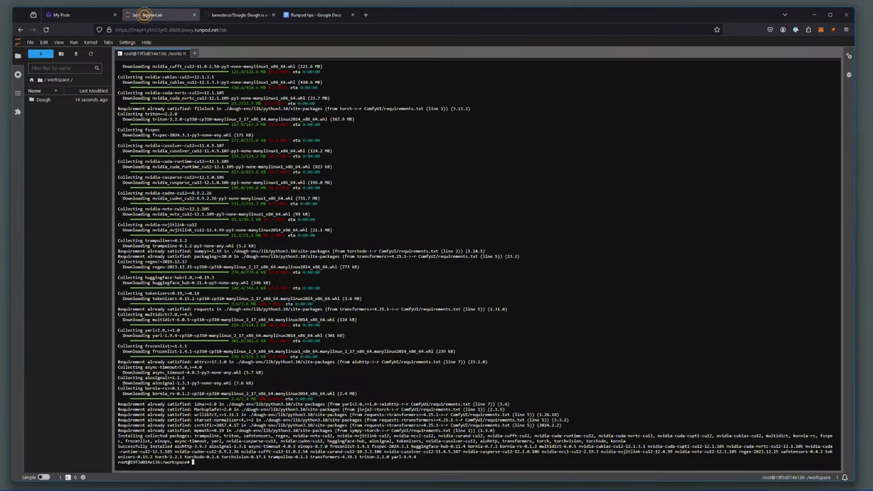
click(260, 468)
key(ctrl+v)
key(Return)
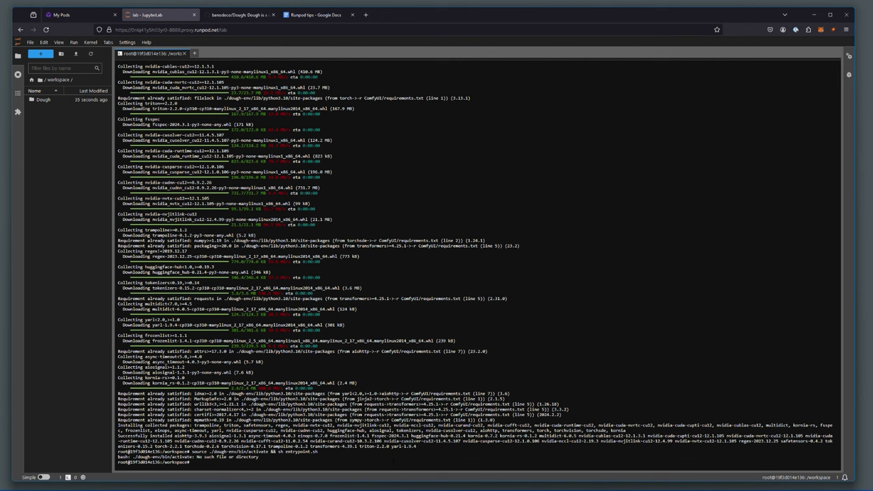
- Change into the Dough folder and run source ./dough-env/bin/activate && sh entrypoint.sh there
text(cd Do)
key(Tab)
key(Return)
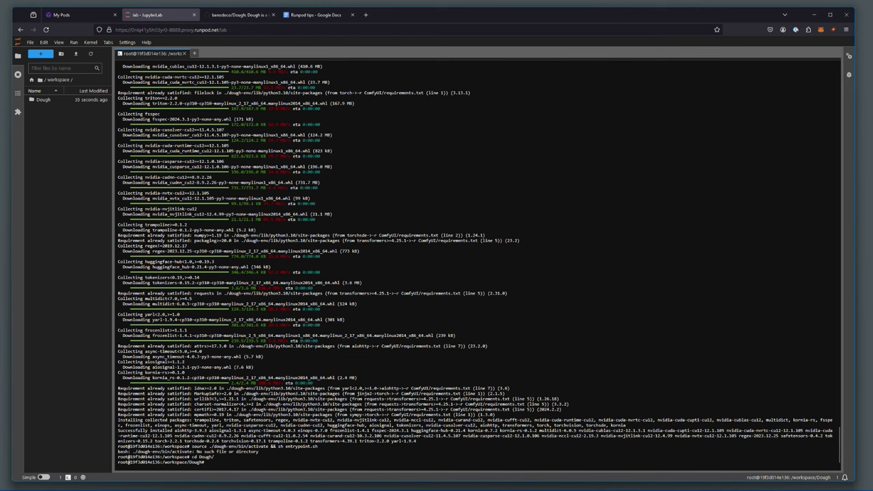
key(ctrl+v)
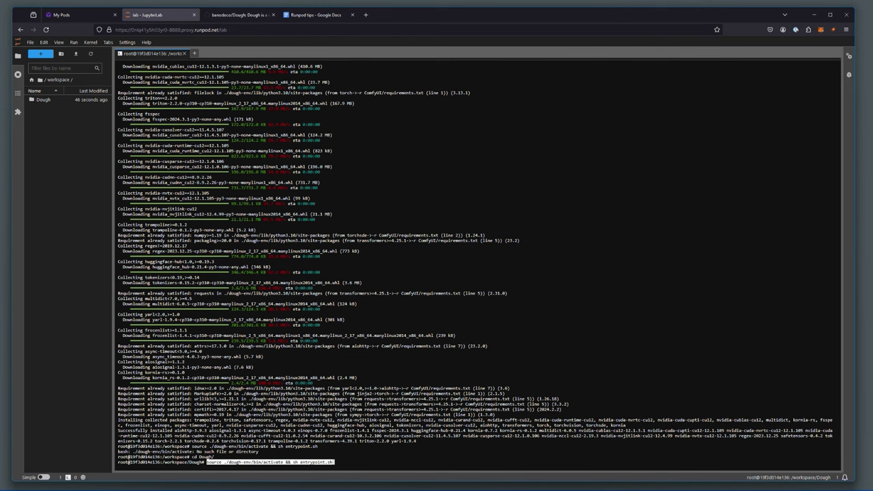
key(Return)
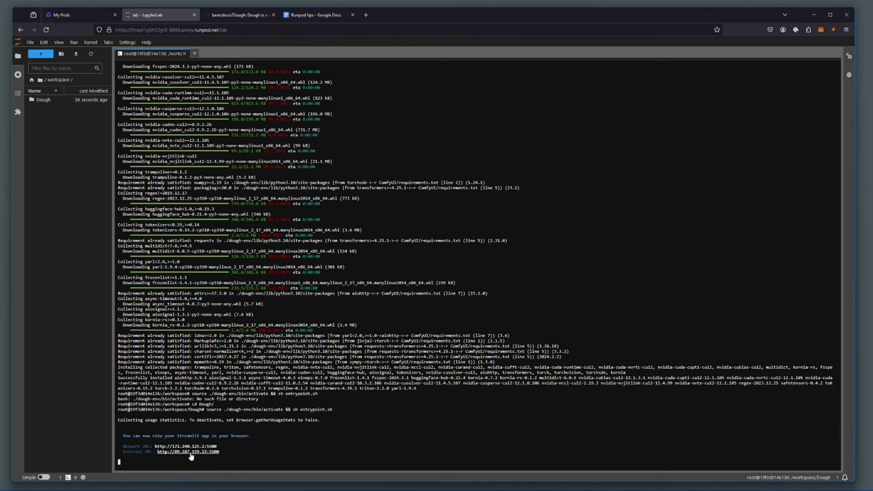
- Copy the app's external URL from the terminal into a new browser tab's address and remove its port number
drag(220, 451, 157, 451)
click(366, 14)
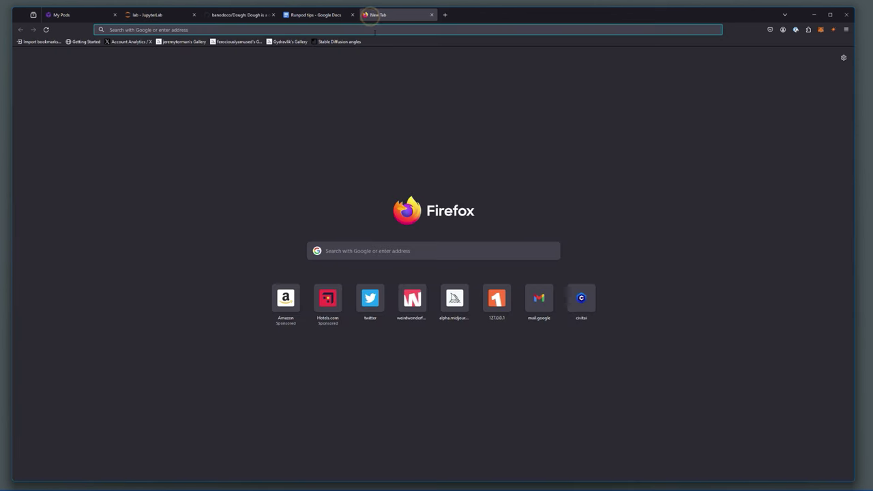
key(ctrl+v)
key(BackSpace)
key(BackSpace)
key(BackSpace)
key(BackSpace)
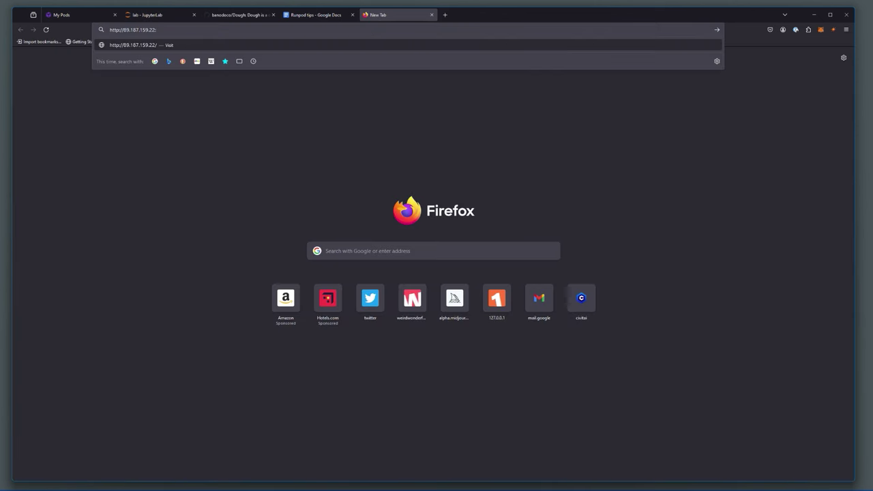
click(352, 134)
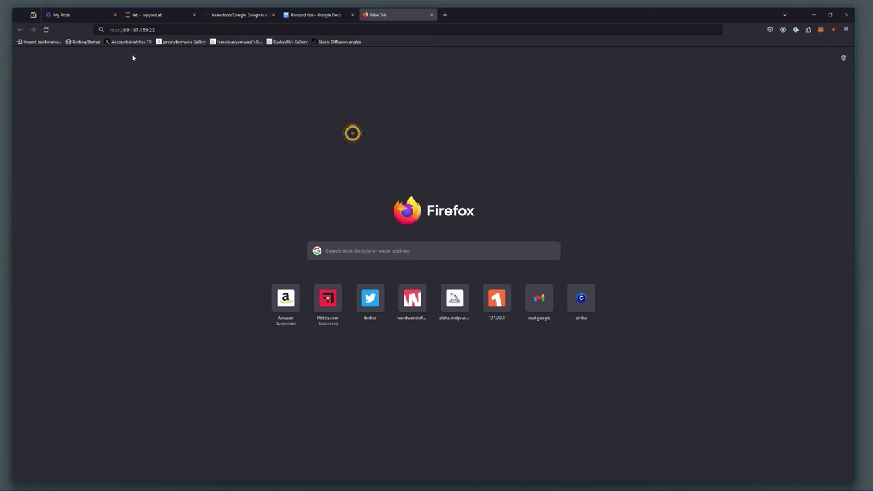
- Open the pod's TCP port mappings in RunPod and copy the external port mapped to internal port 5500
click(85, 16)
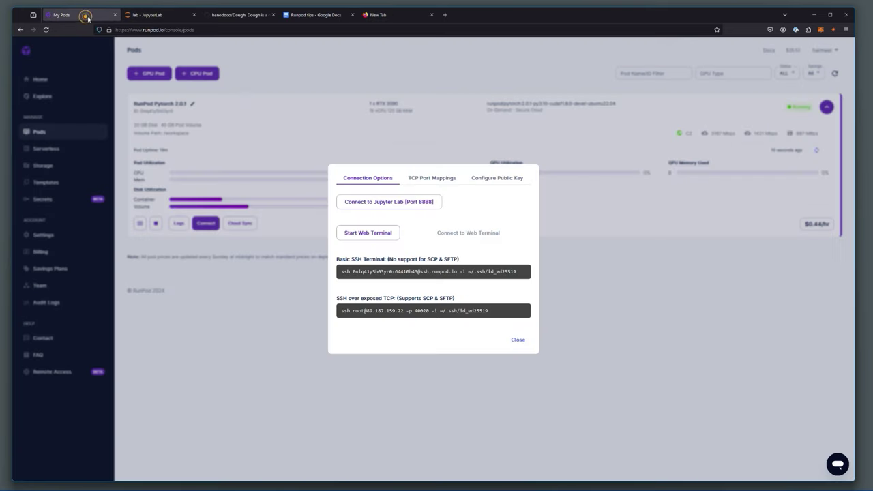
click(429, 180)
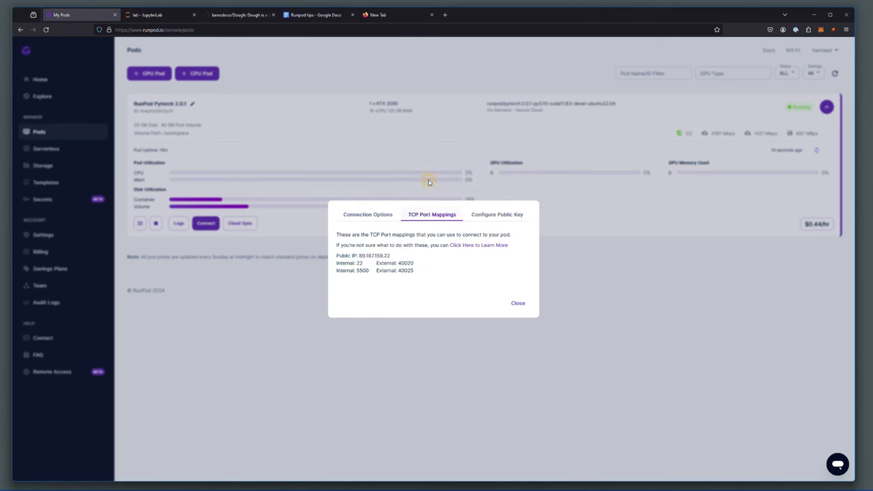
double_click(358, 271)
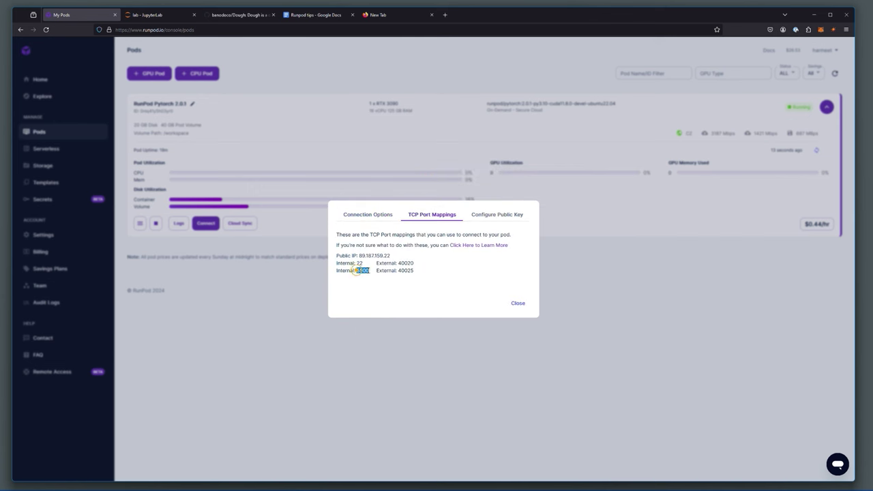
click(410, 270)
double_click(410, 270)
- Append :40025 to the IP address in the new browser tab and load the Dough app
click(375, 14)
click(153, 30)
click(153, 30)
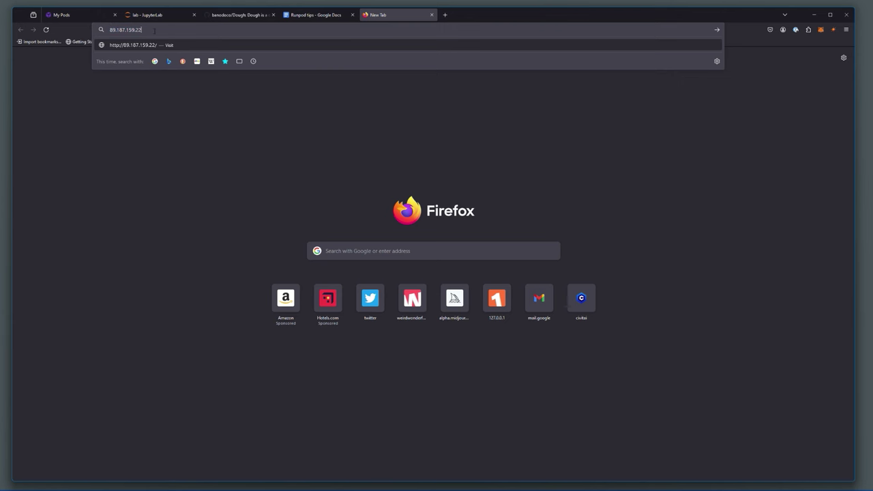
text(:40025)
key(Return)
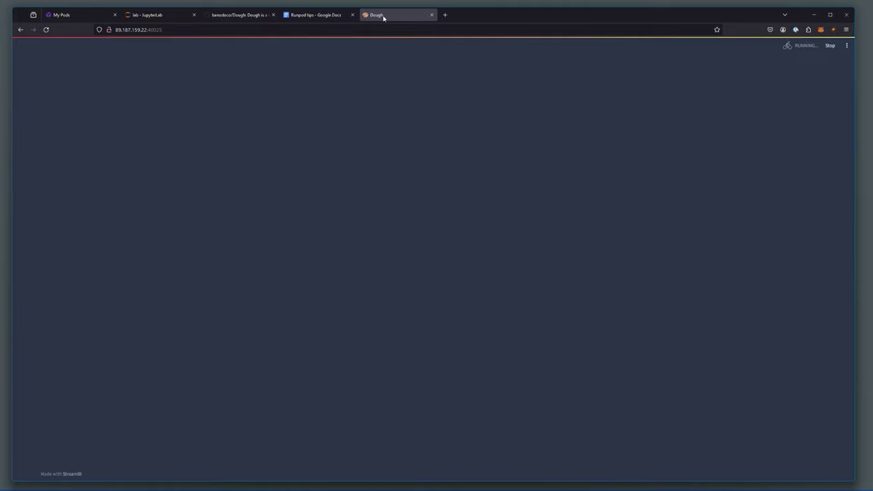
- Acknowledge Dough's introductory note as read and continue to the app
click(145, 14)
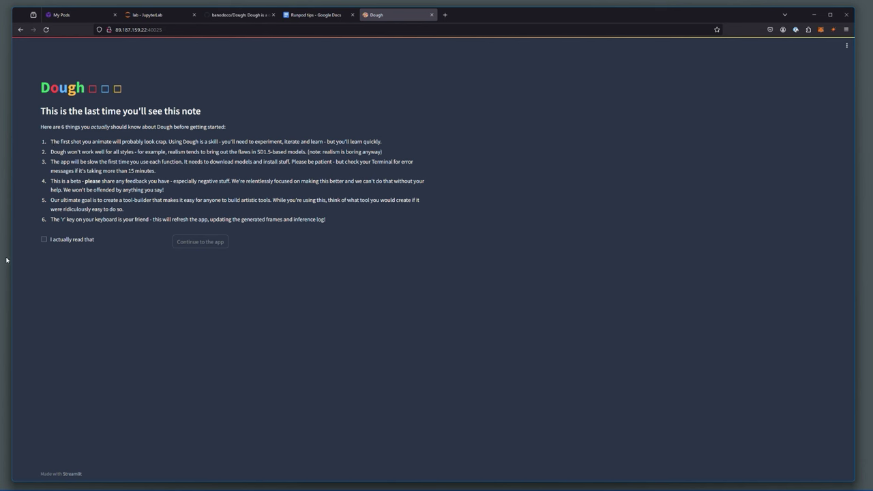
click(44, 241)
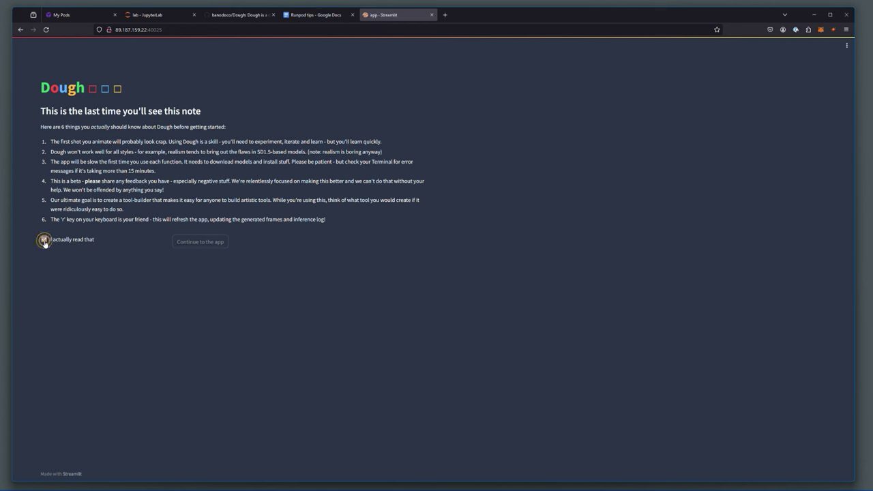
click(194, 242)
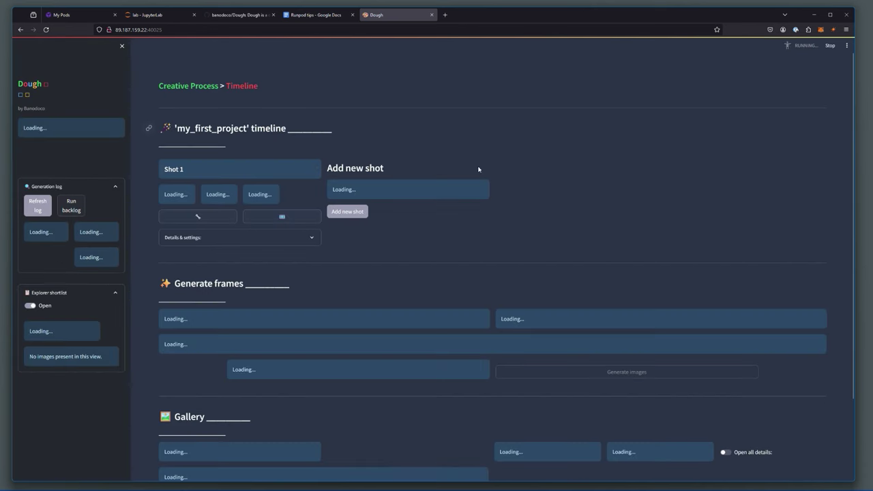
- Look over the timeline page and the list of projects, and open the project settings of my_first_project
scroll(477, 225, down, 2)
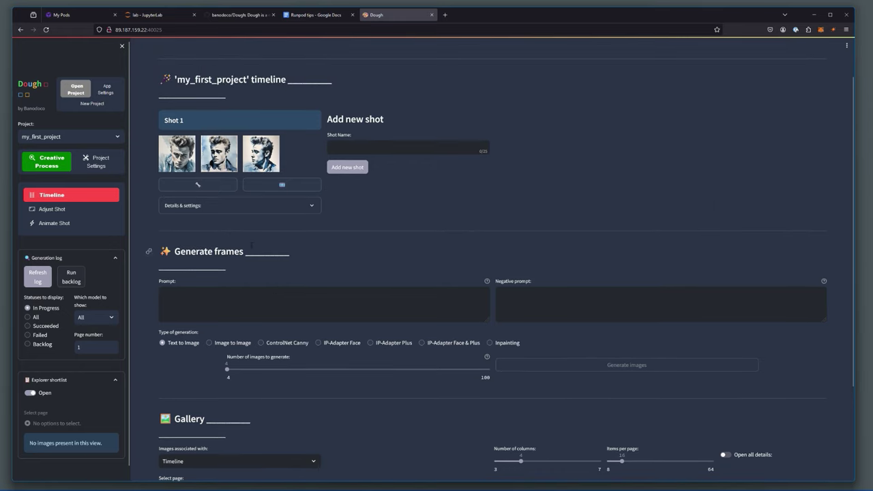
click(24, 136)
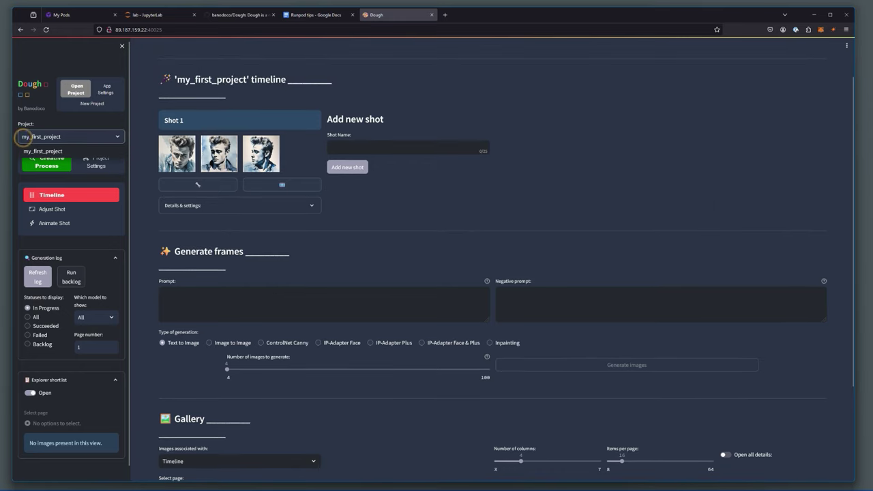
click(495, 129)
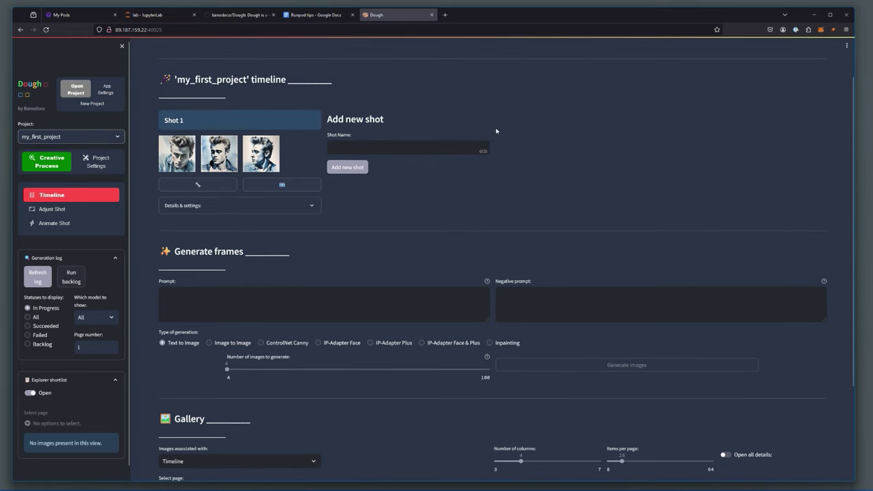
click(87, 166)
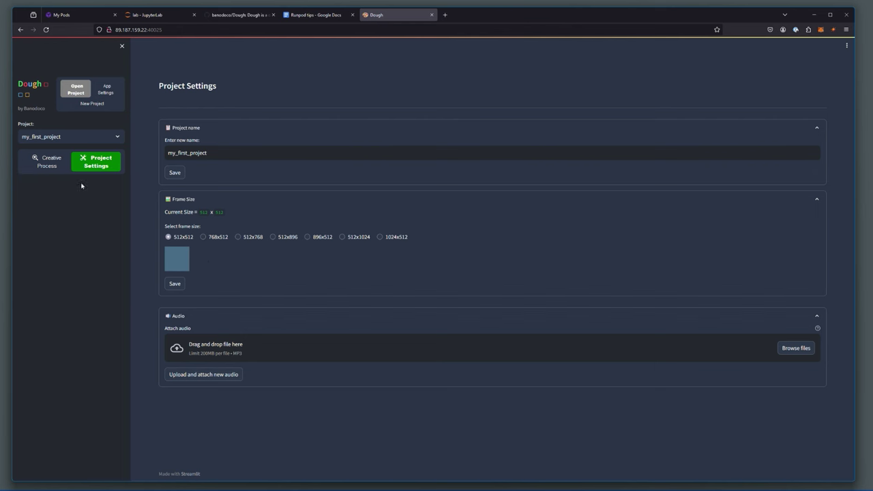
- Return to the Creative Process timeline and look through its shot, frame generation and gallery sections
click(43, 168)
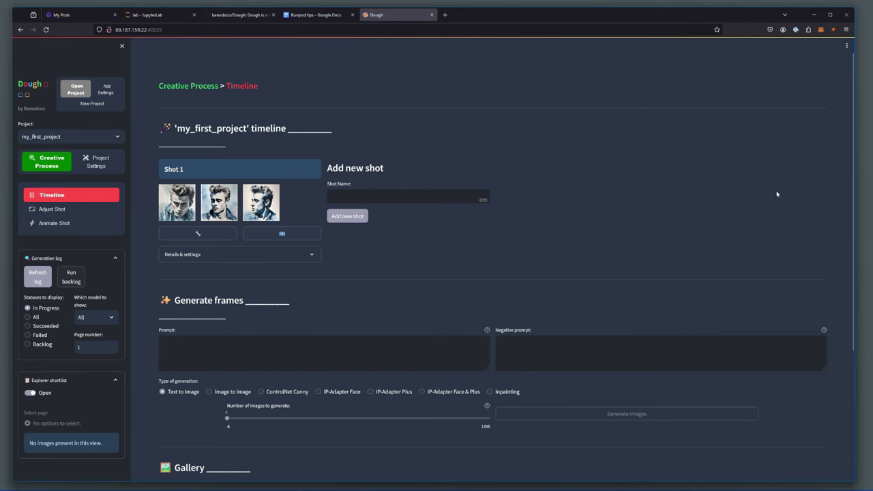
scroll(308, 263, down, 1)
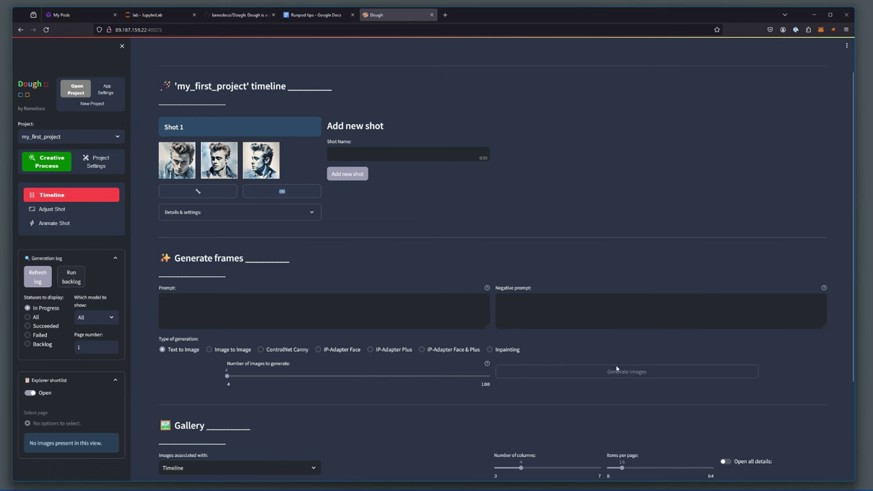
scroll(609, 373, down, 3)
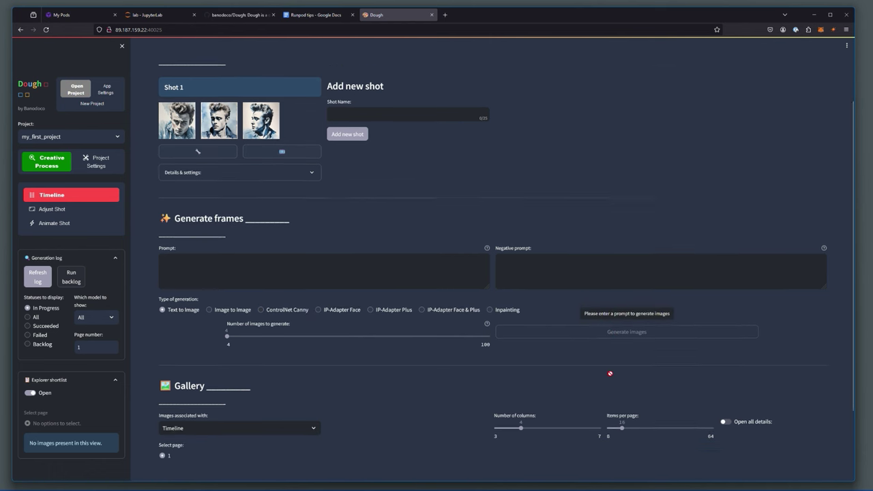
- Open Shot 1 for adjustment from the timeline and move its second frame one position later in the sequence
scroll(459, 362, up, 4)
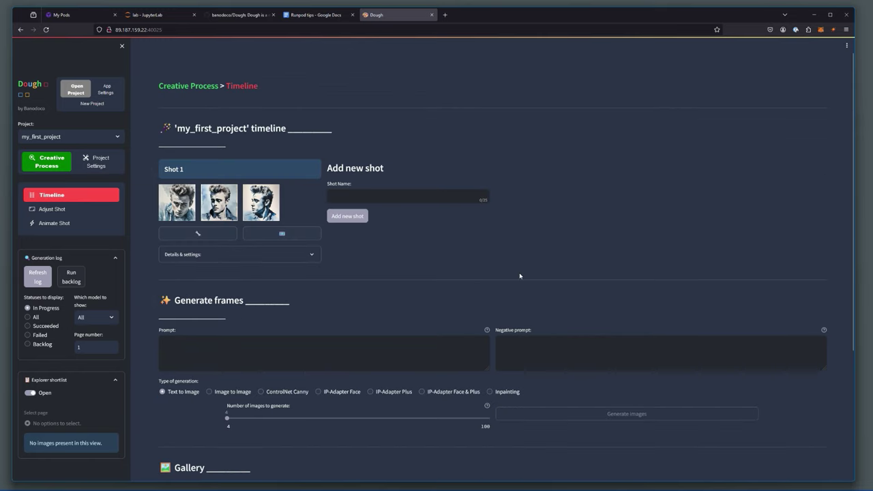
scroll(519, 276, down, 1)
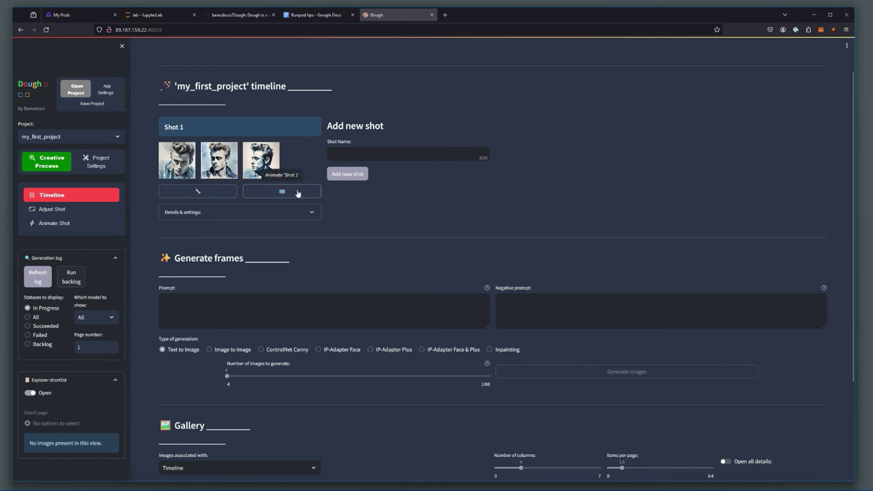
click(210, 194)
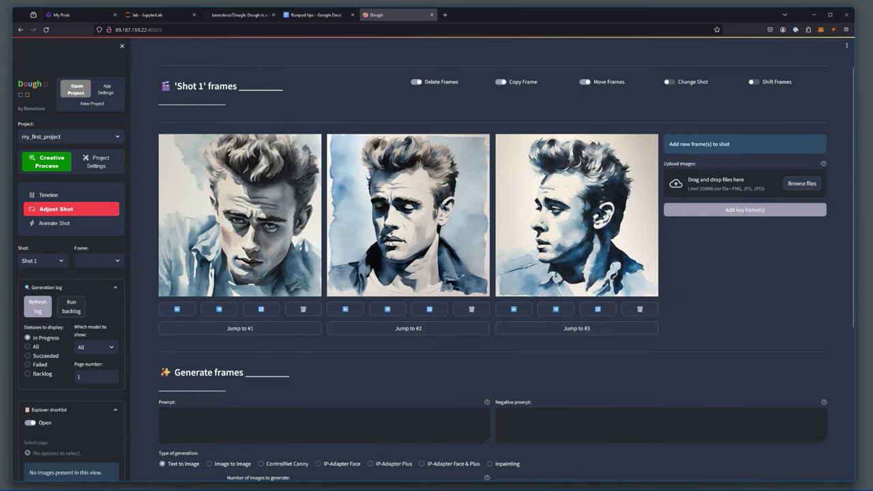
scroll(393, 270, down, 1)
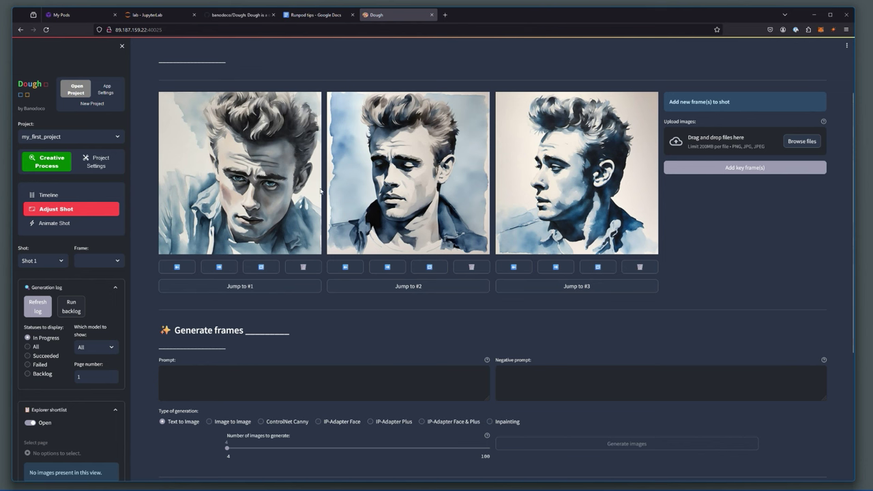
click(387, 266)
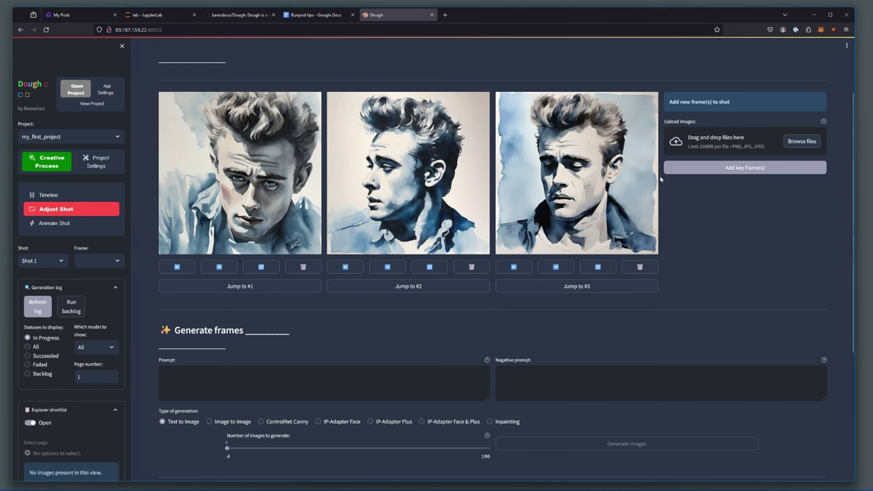
- Open the animation settings for Shot 1 and set the seconds to next frame to 2.00 for both Frame 1 and Frame 2
scroll(731, 231, down, 3)
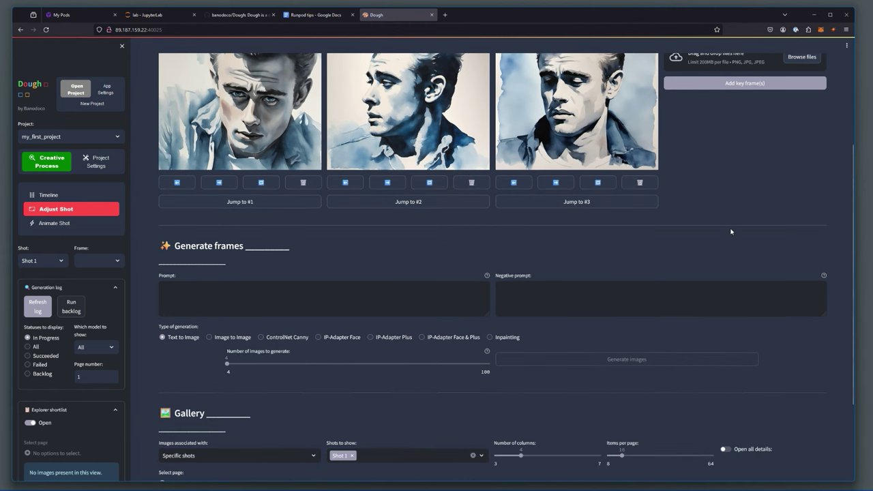
scroll(731, 232, down, 1)
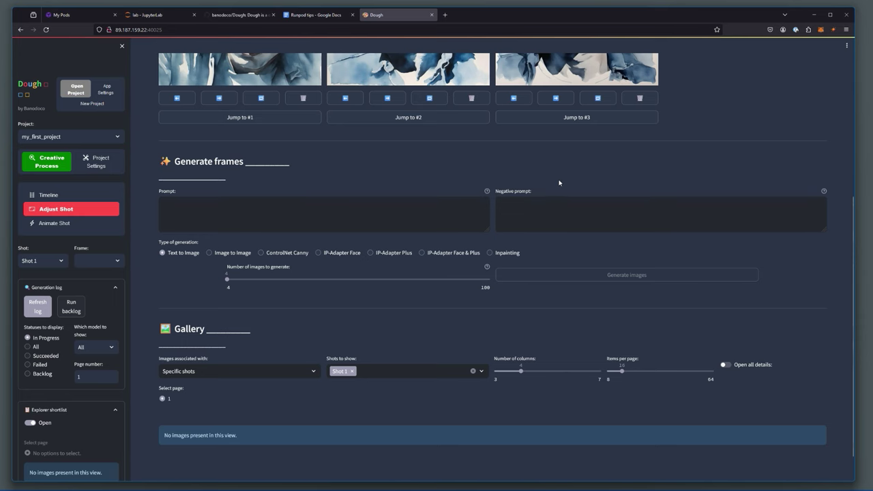
scroll(560, 182, down, 1)
scroll(559, 180, up, 7)
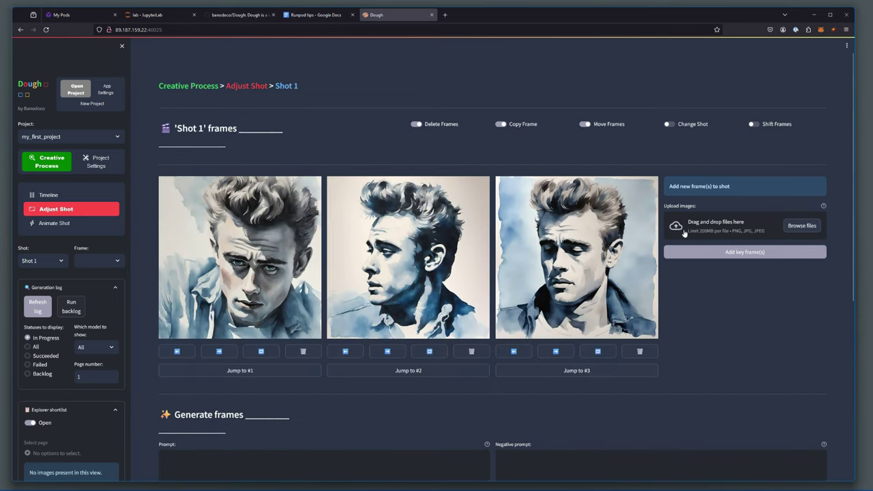
click(67, 225)
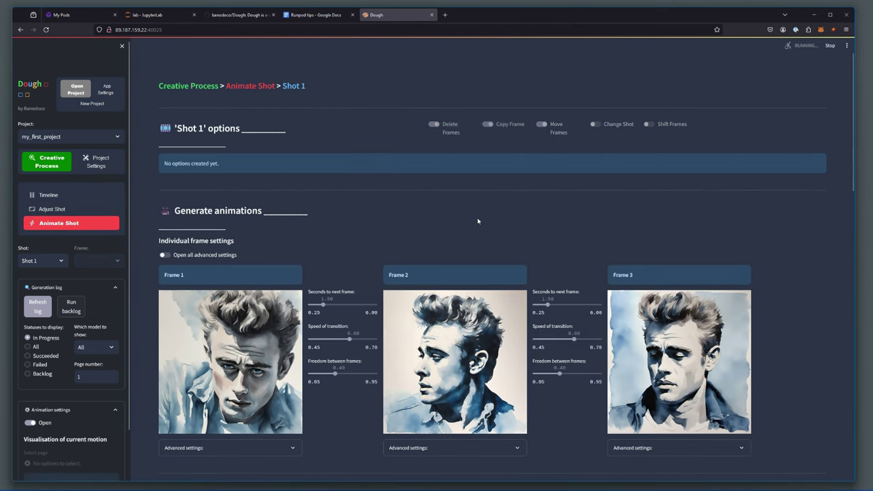
scroll(478, 221, down, 2)
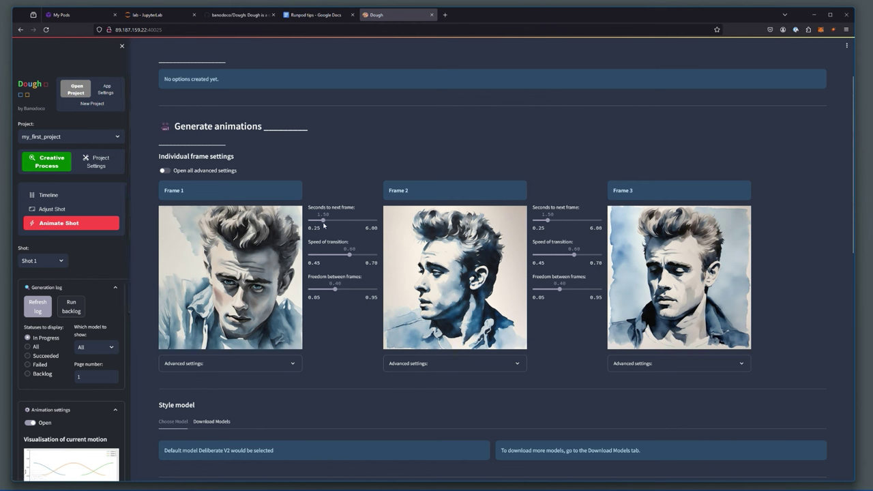
drag(322, 221, 329, 220)
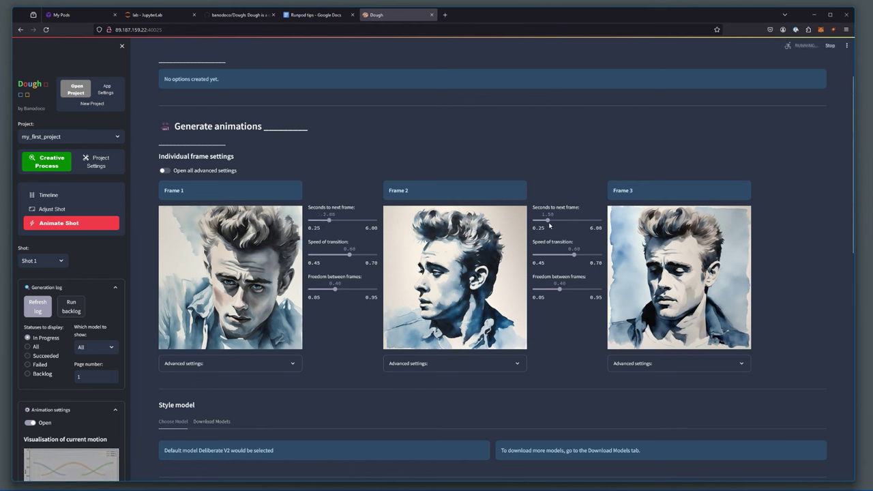
drag(547, 220, 553, 220)
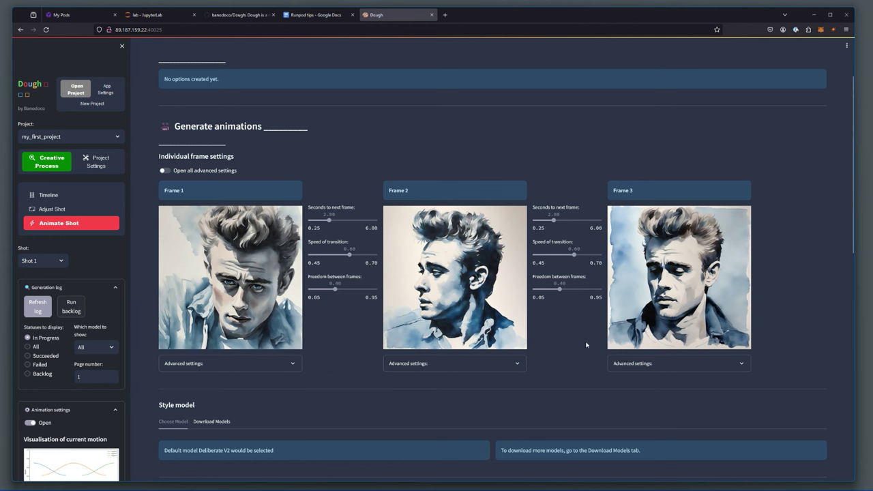
- Download the epicrealism_pureEvolutionV5 style model from Dough's own list and return to the style model choice
scroll(569, 296, down, 3)
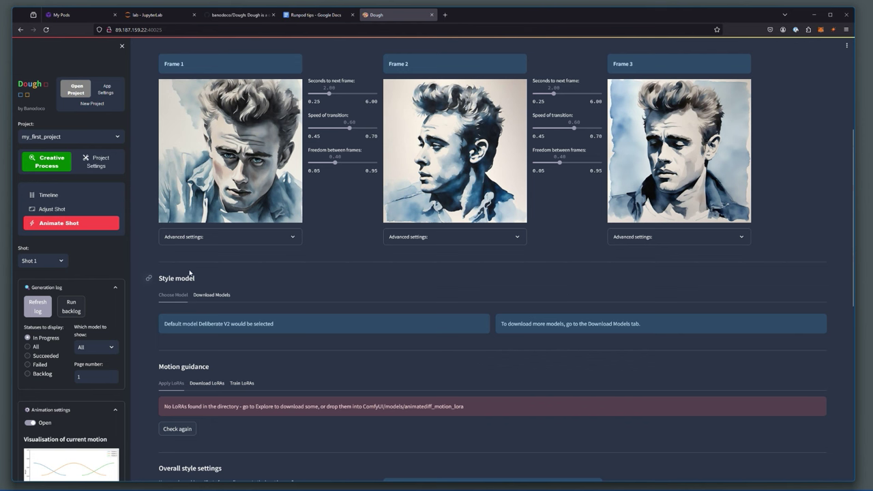
click(216, 297)
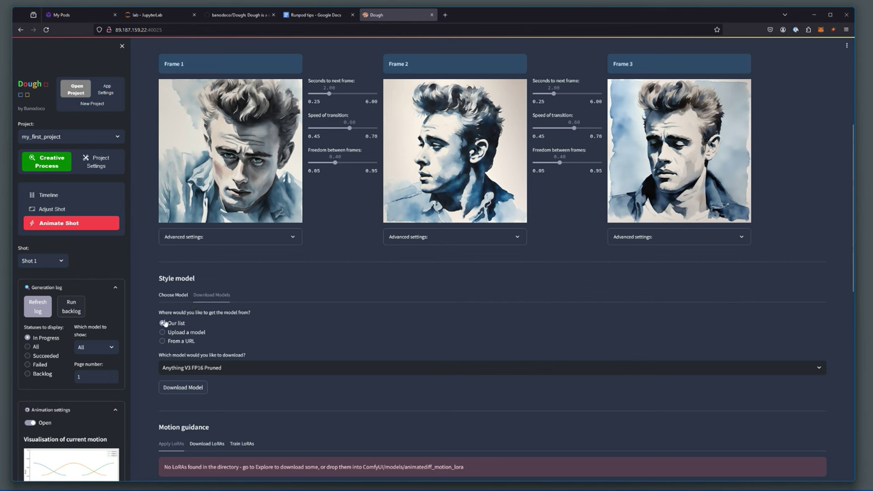
click(251, 368)
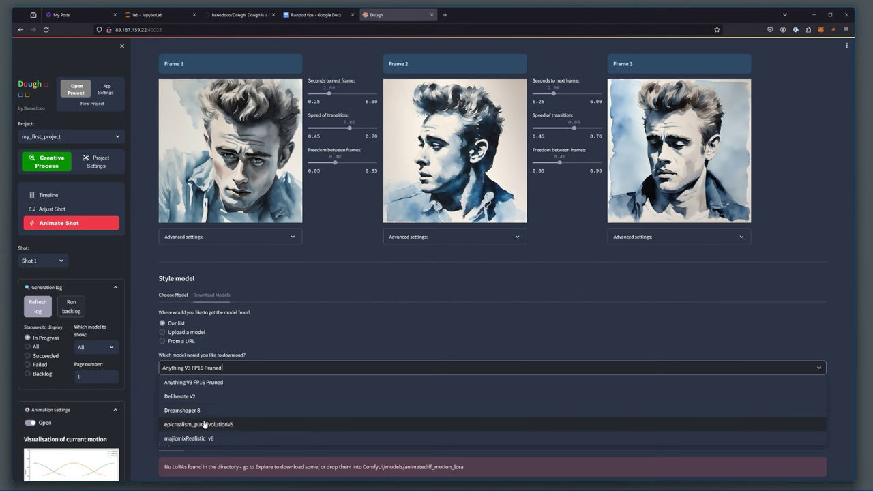
click(243, 427)
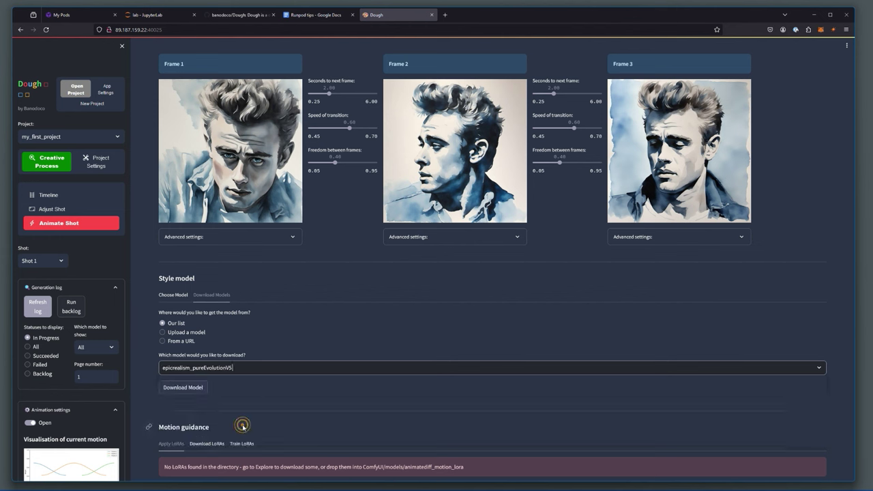
click(184, 388)
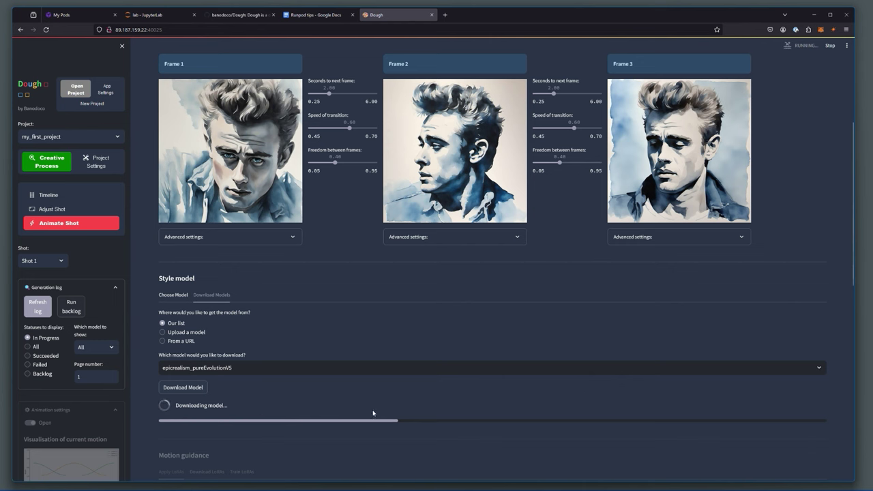
scroll(638, 386, down, 3)
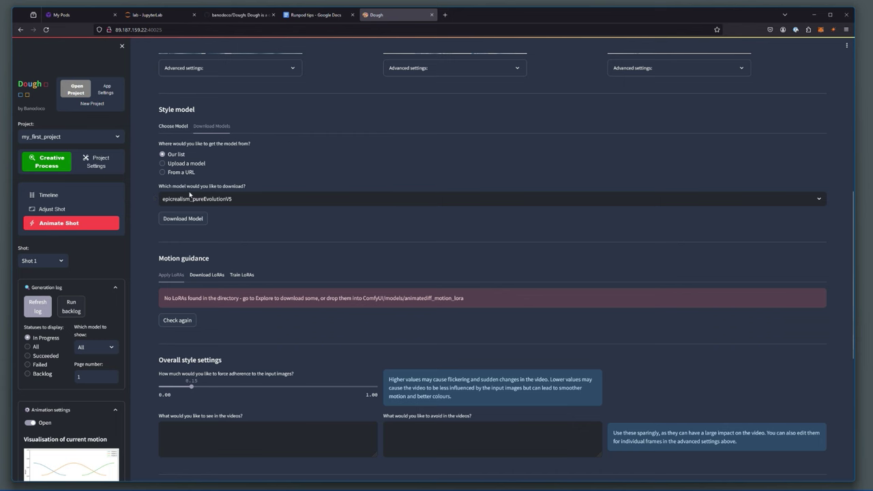
click(174, 125)
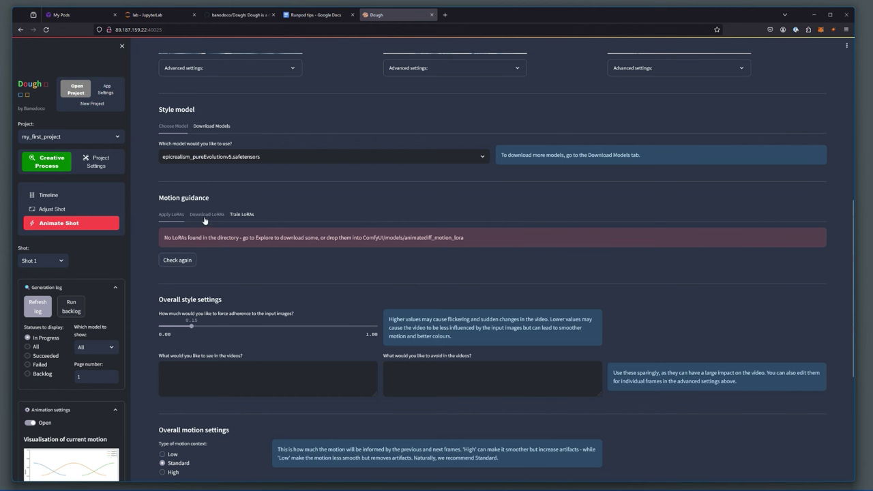
- Browse the motion LoRAs available for download under Motion guidance, then return to the options for applying LoRAs
click(203, 215)
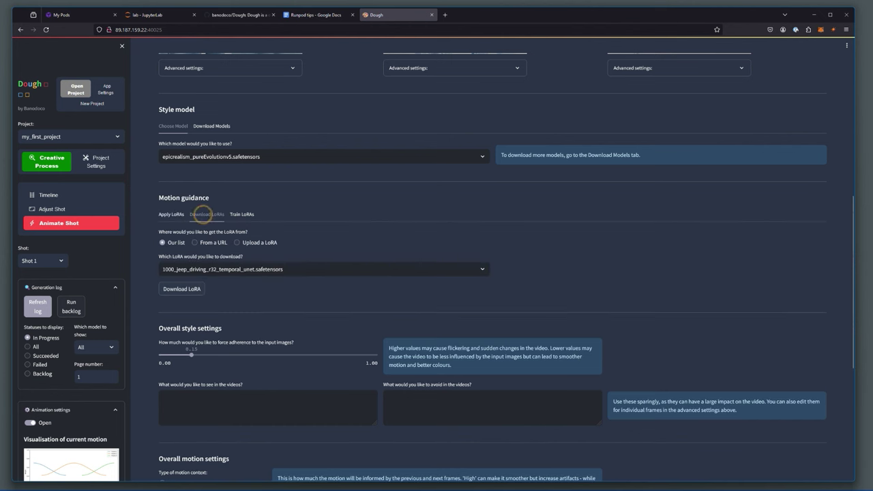
click(209, 269)
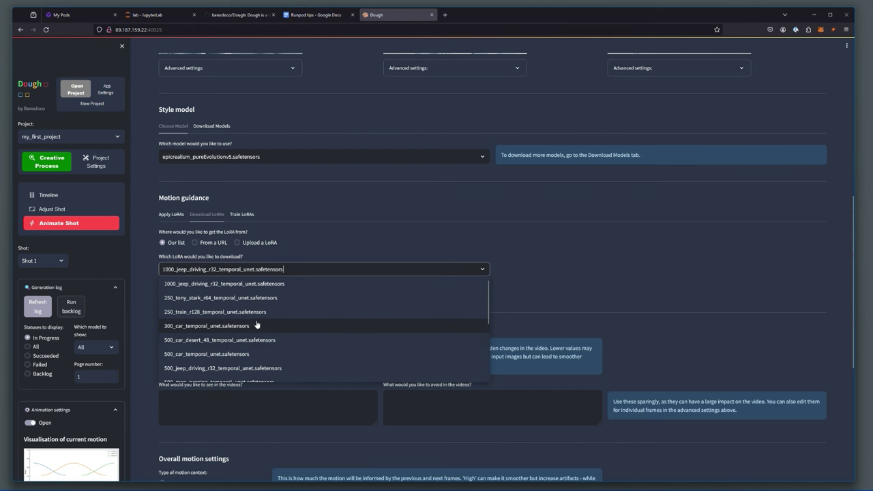
scroll(256, 325, down, 3)
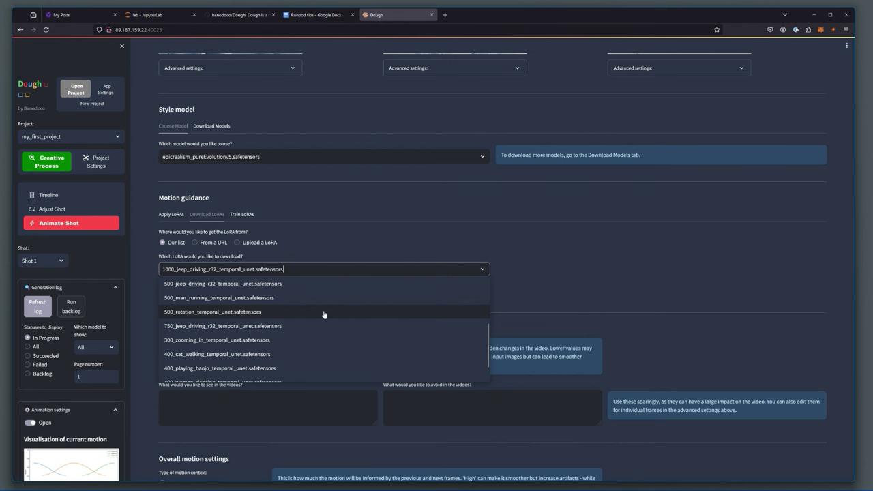
scroll(324, 313, down, 2)
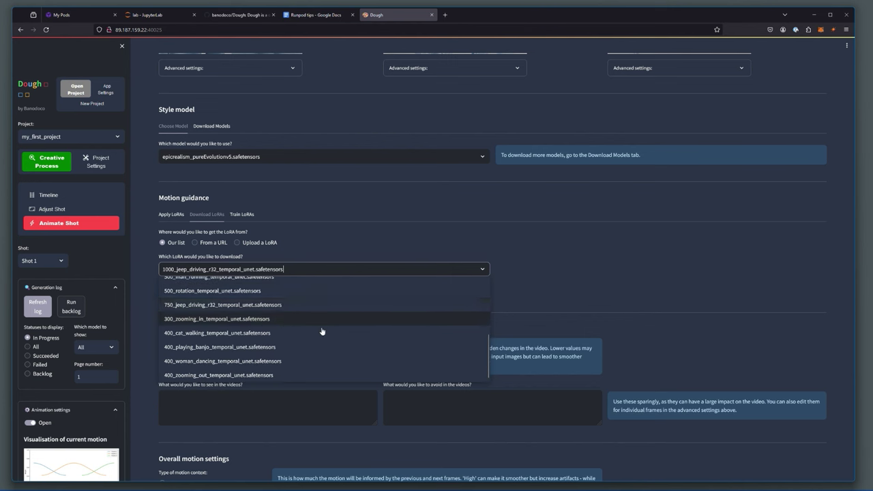
click(408, 234)
click(167, 216)
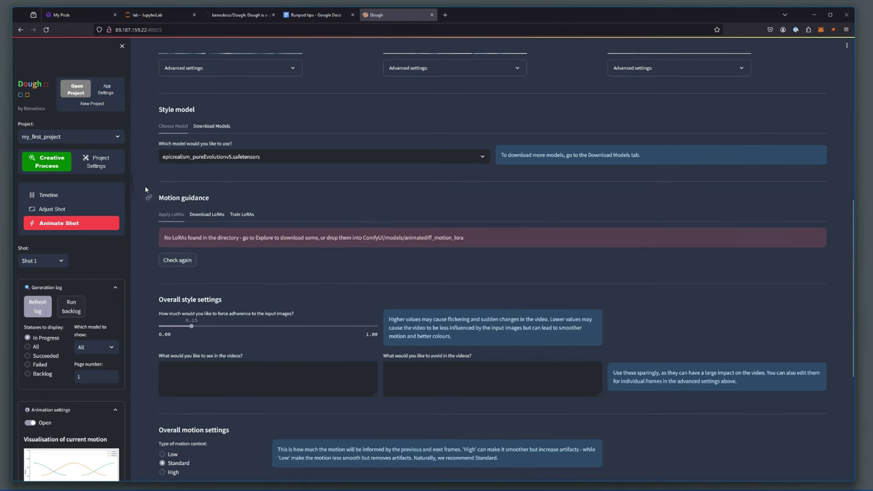
- Queue one variant of the Shot 1 animation for generation, refresh the generation log and widen the sidebar
scroll(300, 306, down, 3)
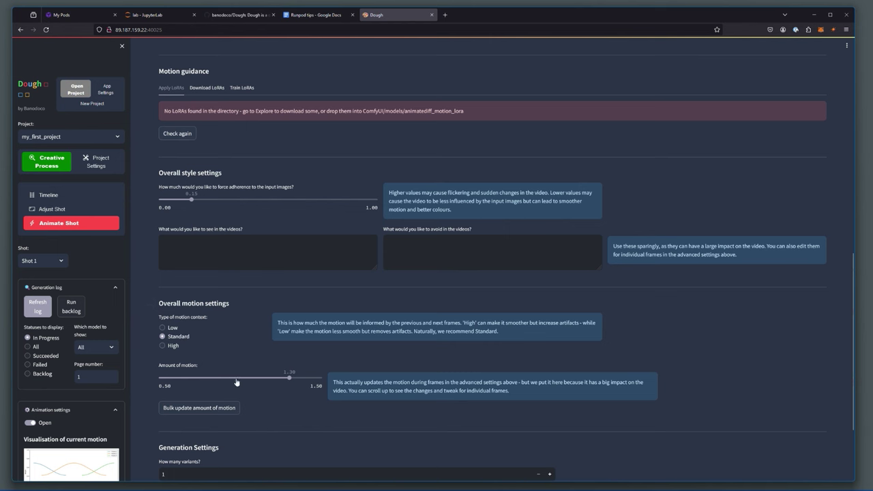
scroll(280, 304, down, 3)
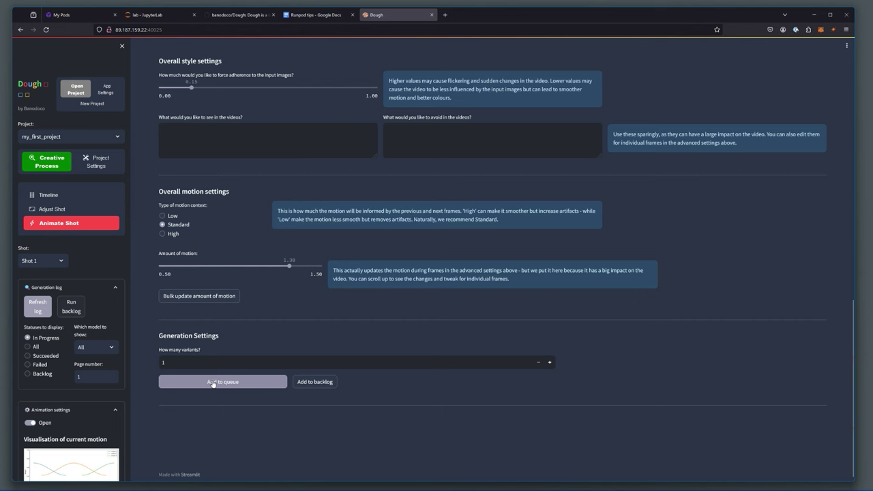
click(213, 383)
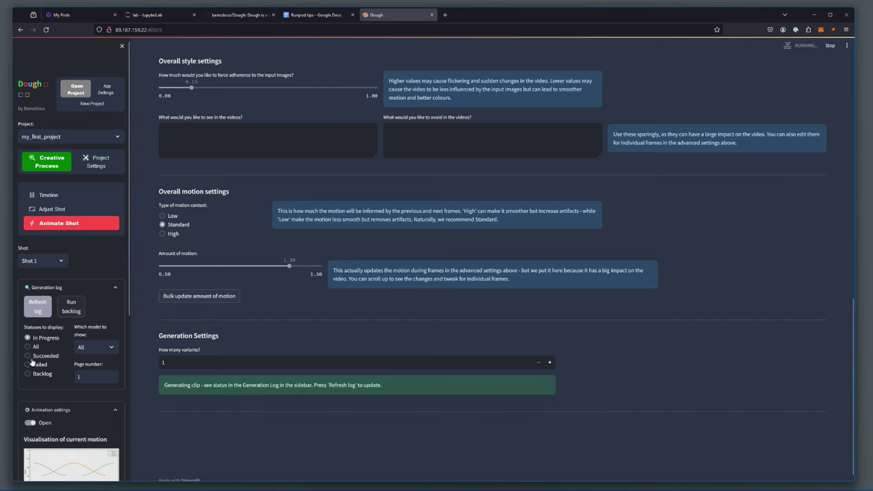
click(27, 304)
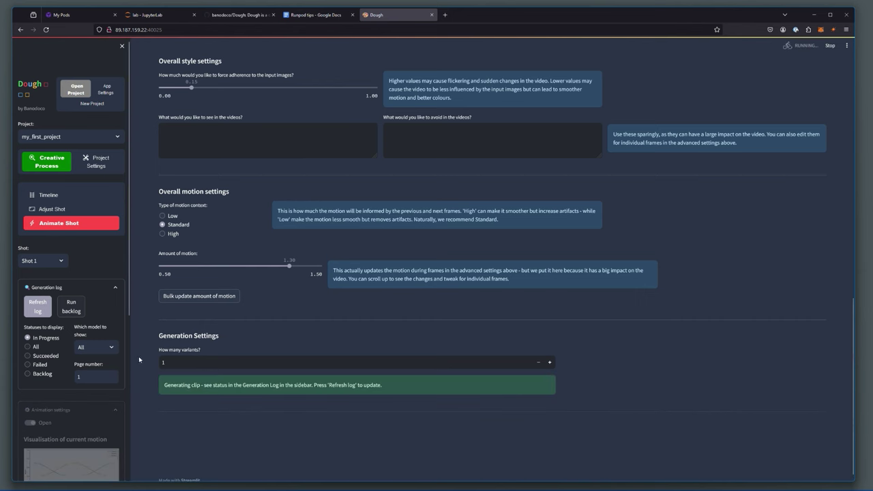
drag(130, 355, 191, 350)
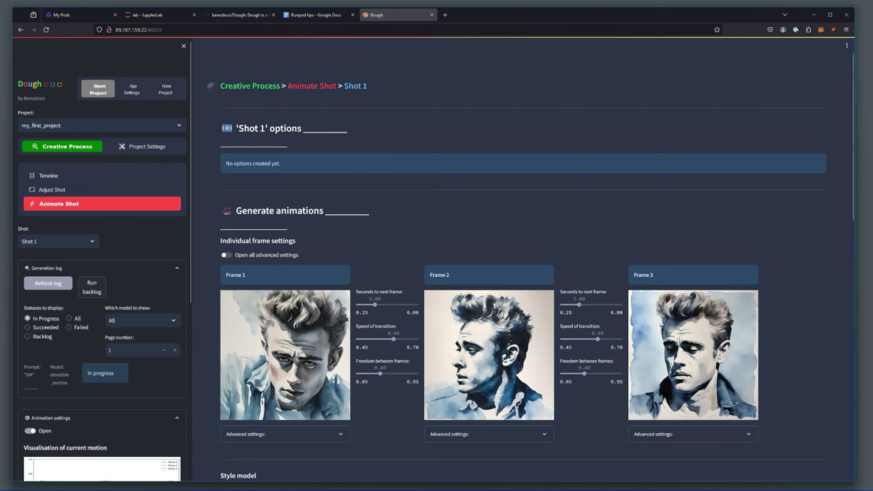
- Check the progress of the video generation in the JupyterLab terminal
click(167, 18)
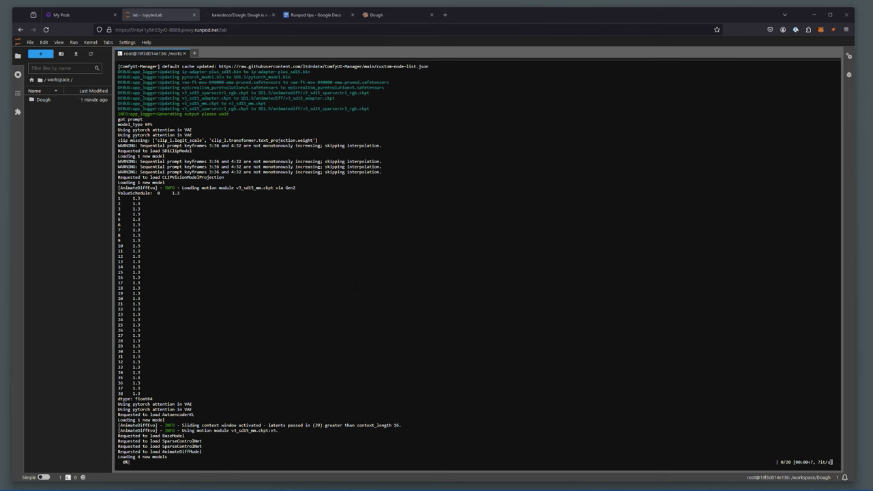
click(385, 14)
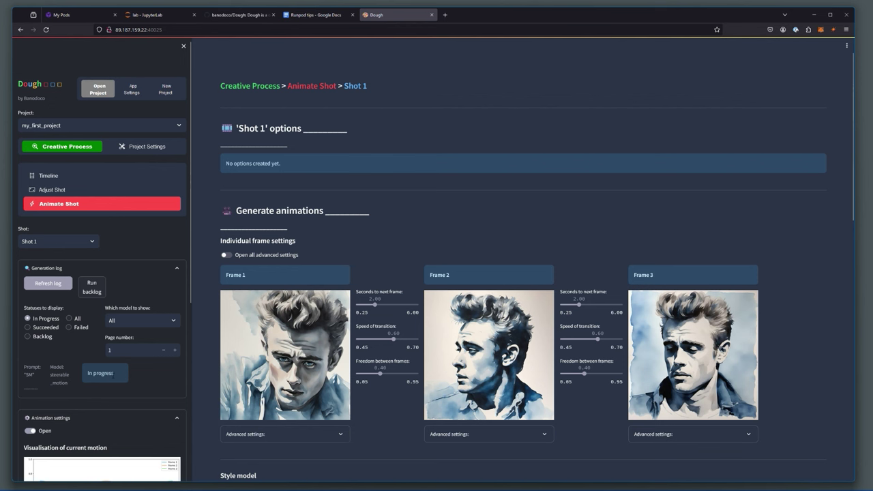
click(178, 19)
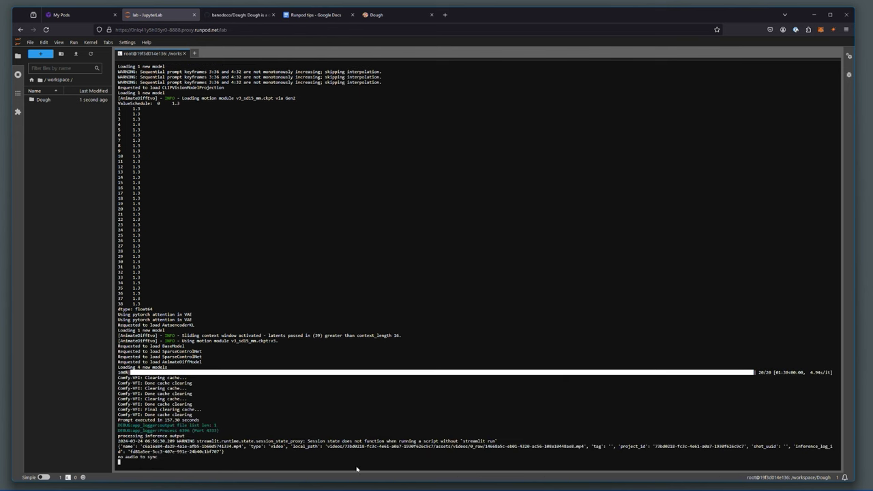
- Switch back to Dough and refresh the generation log to load the generated variant of Shot 1
click(377, 14)
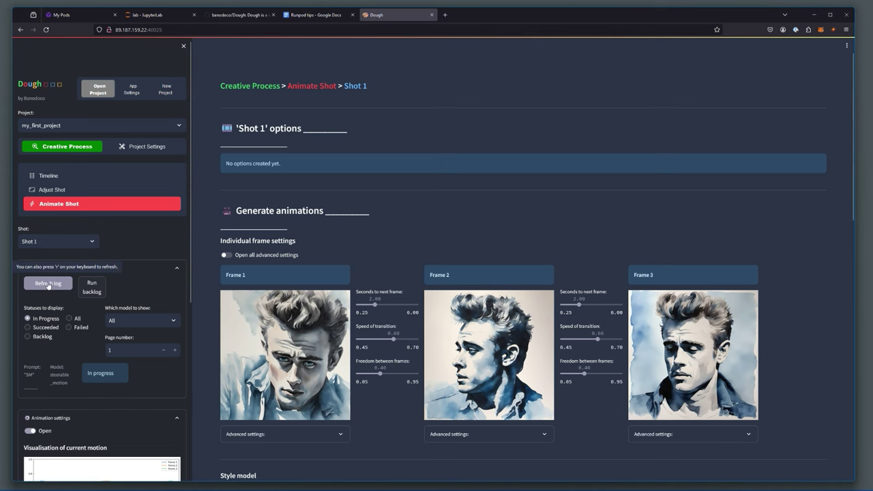
click(48, 284)
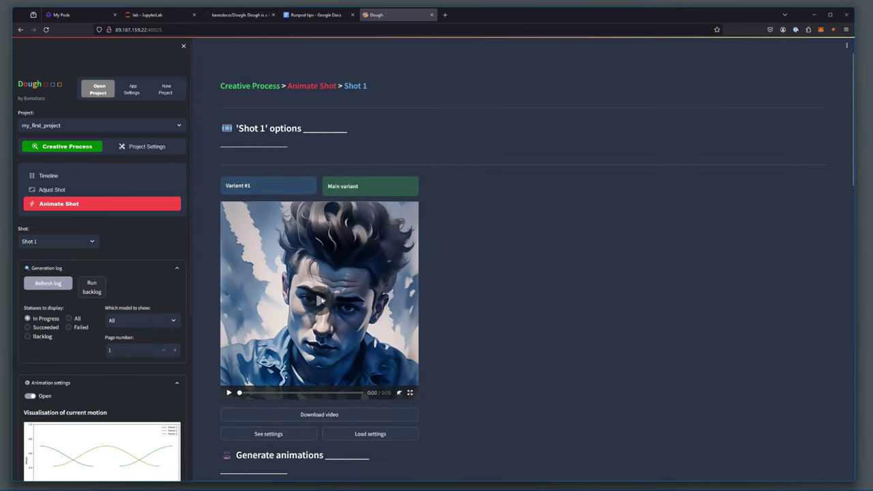
scroll(536, 321, down, 4)
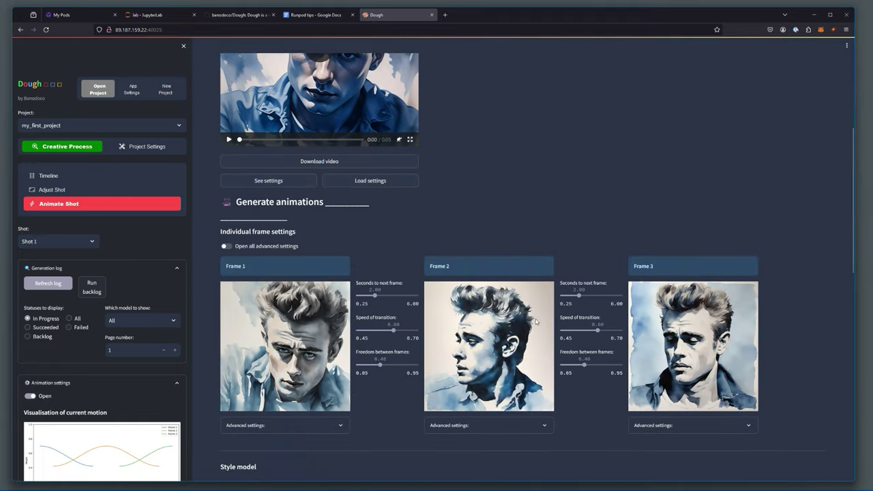
- Play the generated Shot 1 video and compare it with the three input frames
scroll(777, 393, up, 2)
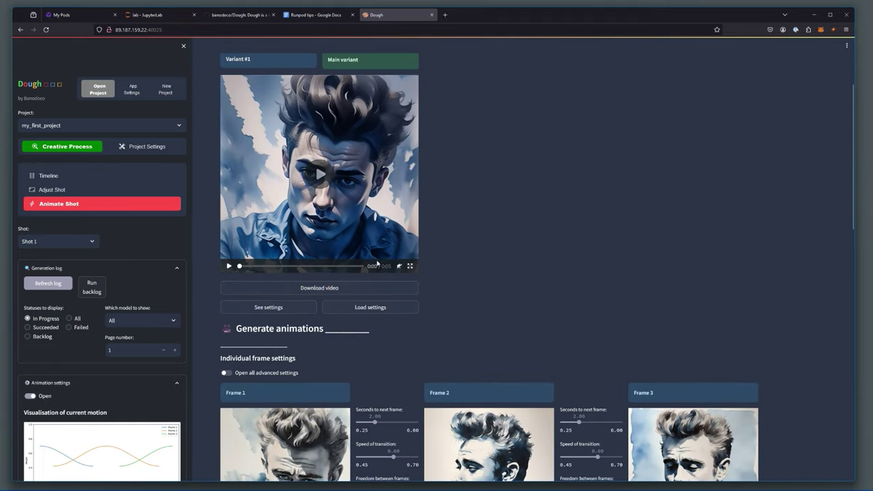
click(228, 266)
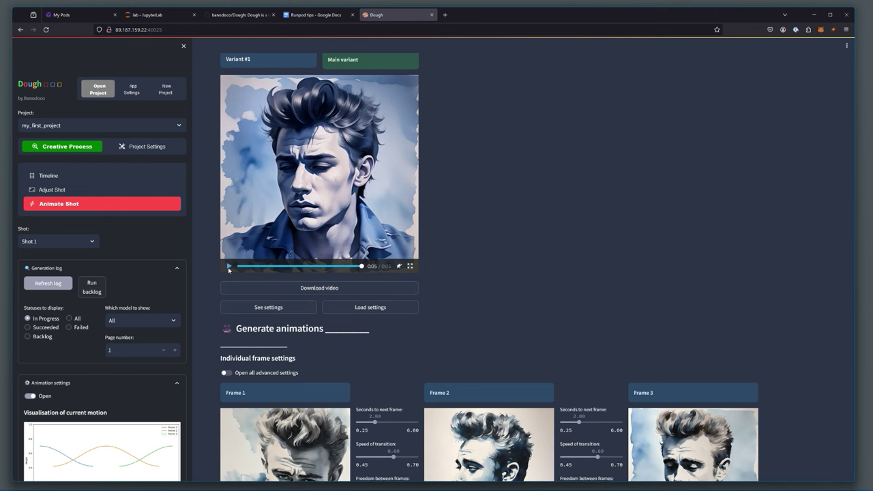
click(229, 267)
scroll(432, 319, down, 5)
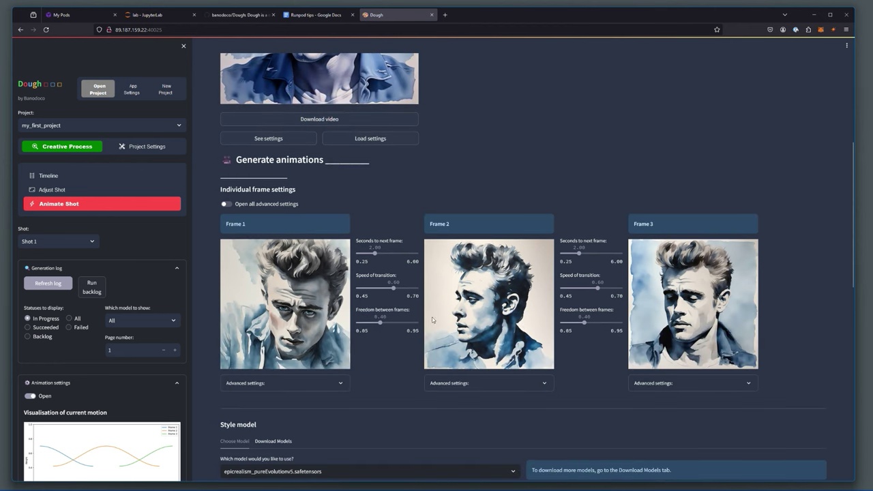
scroll(523, 315, up, 5)
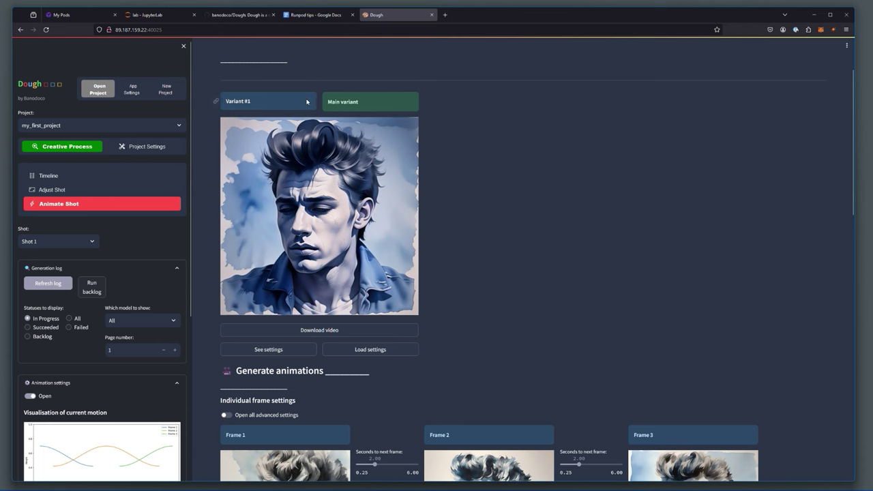
scroll(556, 200, down, 5)
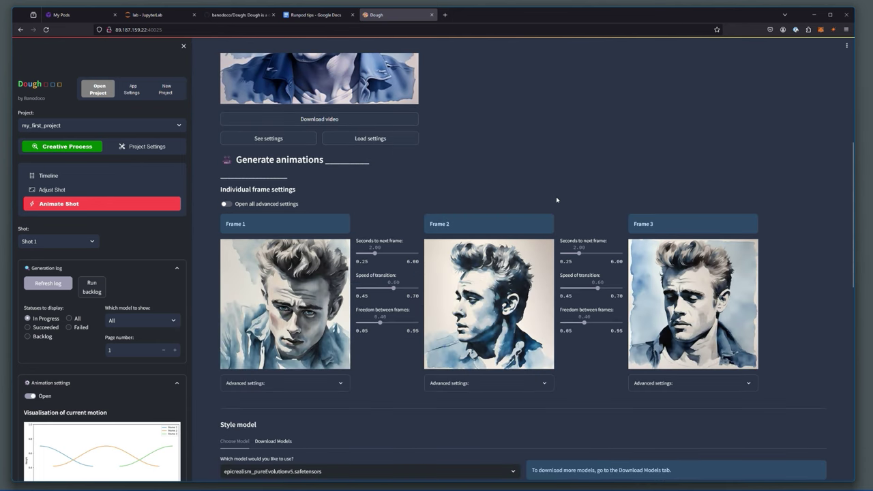
scroll(556, 200, down, 2)
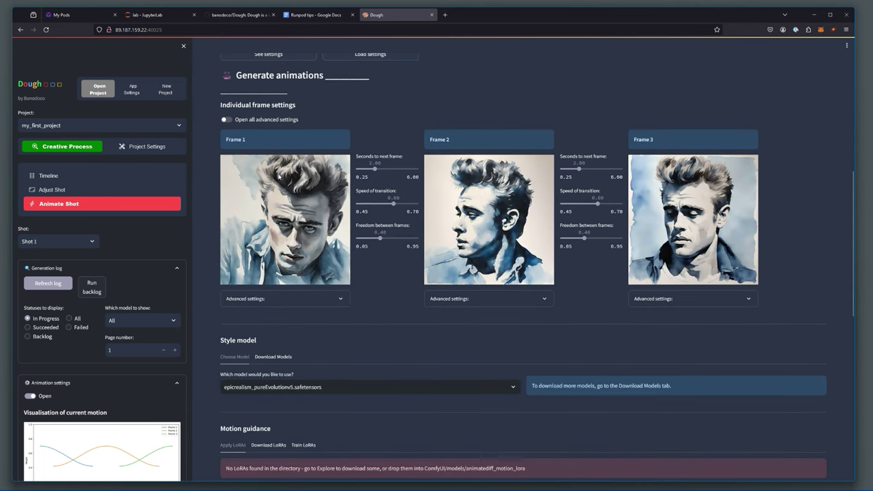
- Try raising the number of variants to 2 in the generation settings and return it to 1
scroll(424, 191, down, 10)
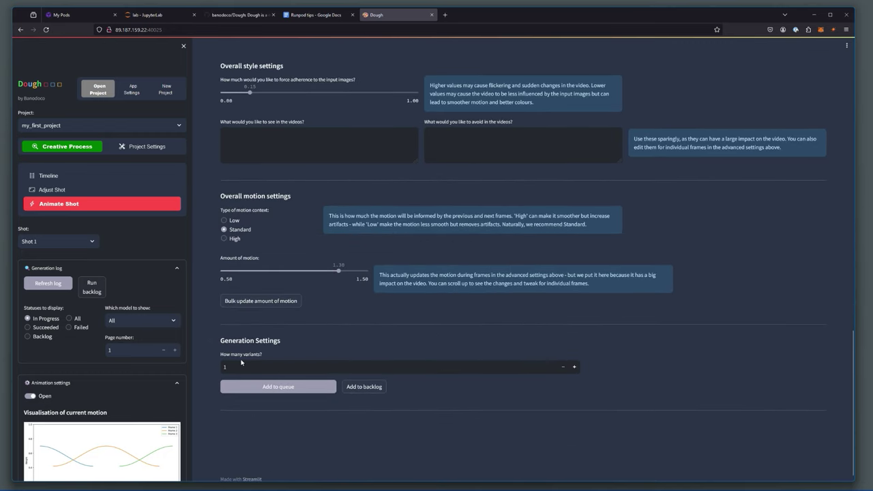
drag(221, 356, 274, 354)
click(577, 366)
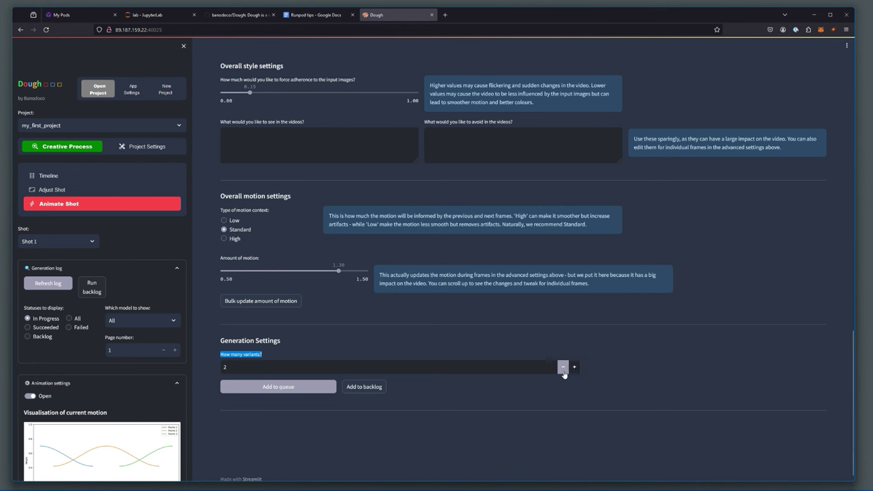
click(563, 367)
click(563, 367)
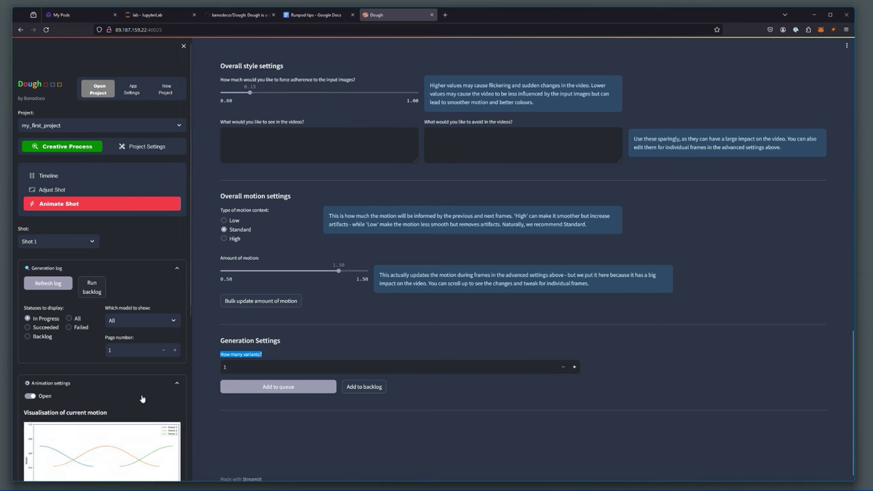
- Set the freedom between frames to 0.30 for both transitions of Shot 1
scroll(170, 382, down, 3)
scroll(517, 246, up, 10)
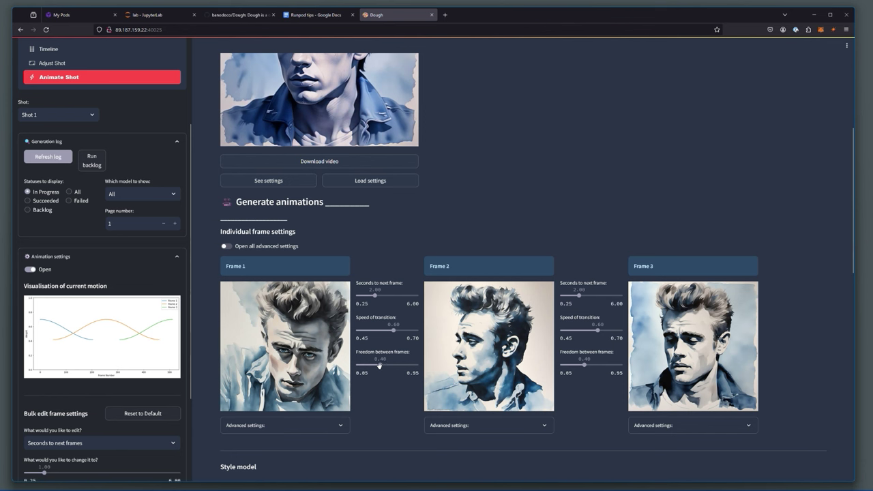
drag(380, 365, 374, 365)
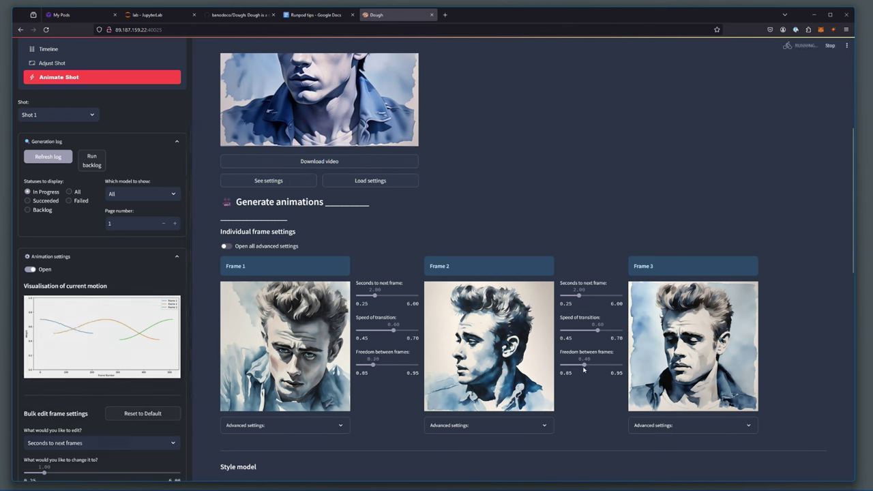
drag(573, 364, 577, 365)
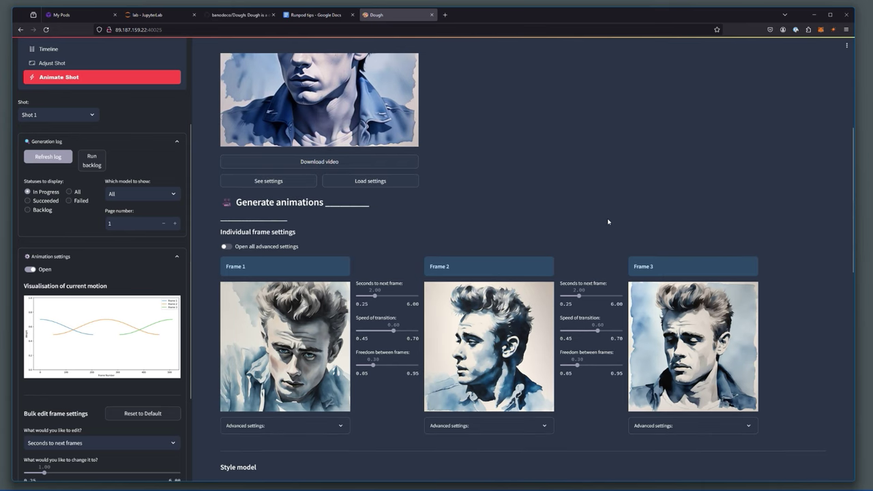
- Return to the project timeline and open Shot 2 for adjusting its frames
scroll(609, 221, up, 5)
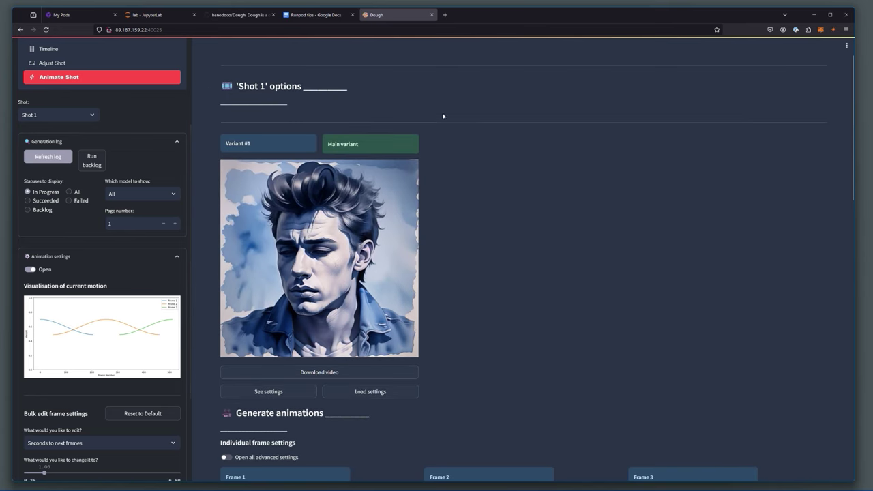
mouse_move(289, 264)
scroll(288, 265, up, 1)
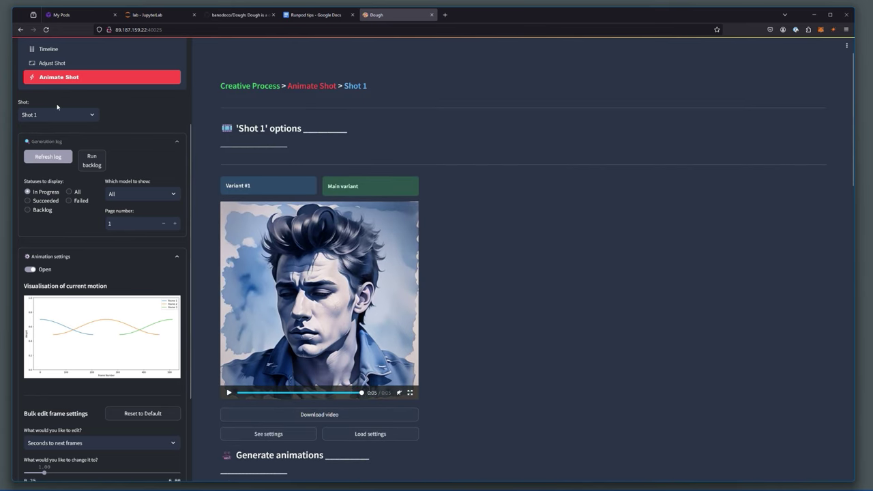
scroll(62, 253, up, 3)
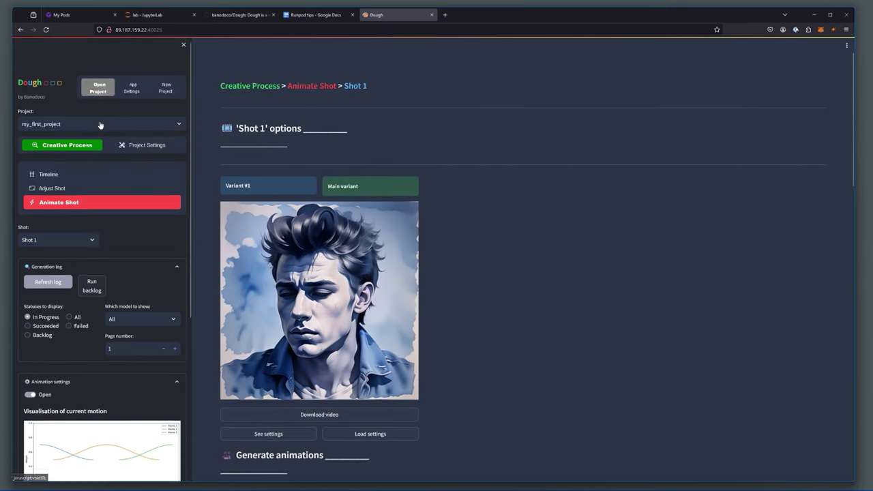
click(48, 176)
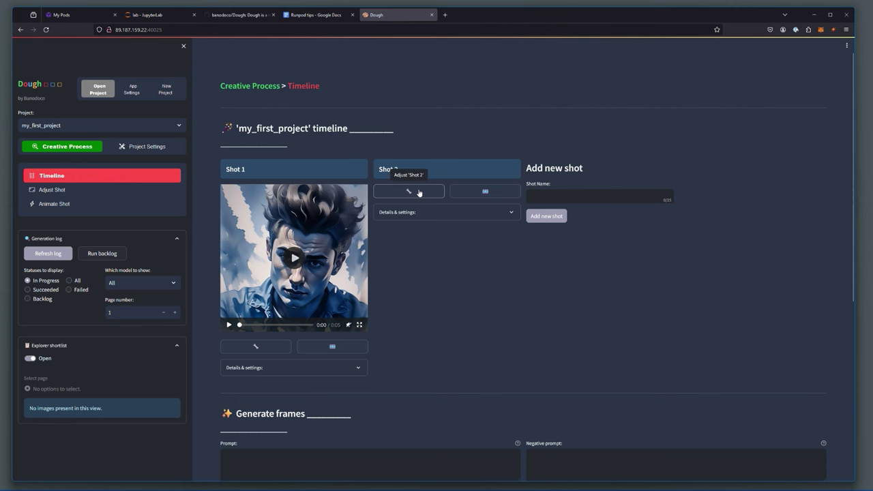
click(419, 193)
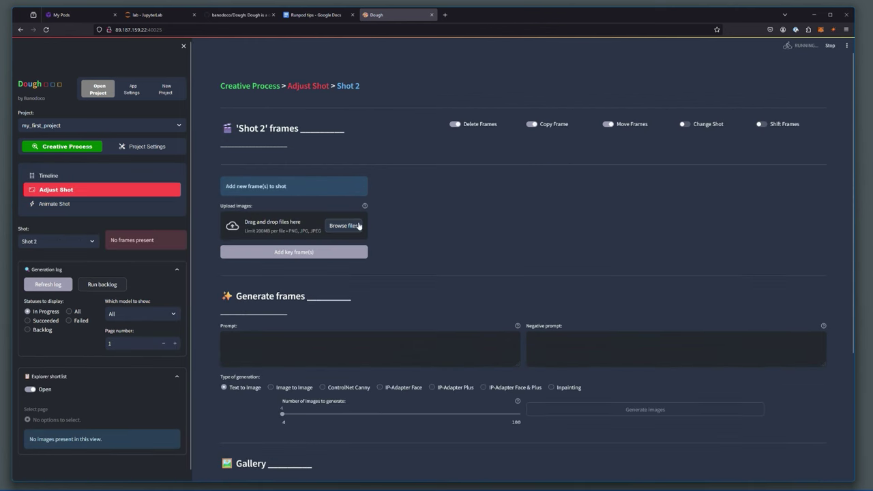
- Upload the images WeirdWonderfulAiArt_00025_.png to WeirdWonderfulAiArt_00028_.png from the 2024-03-16 folder for Shot 2
click(337, 226)
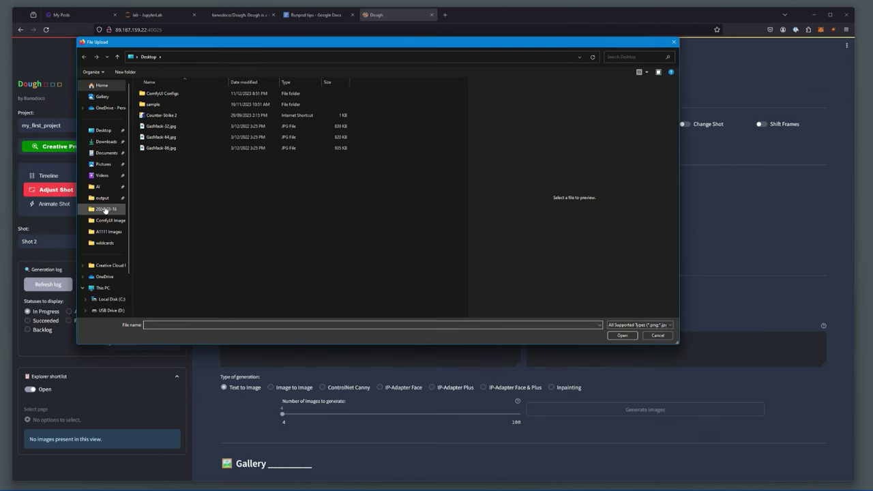
click(103, 208)
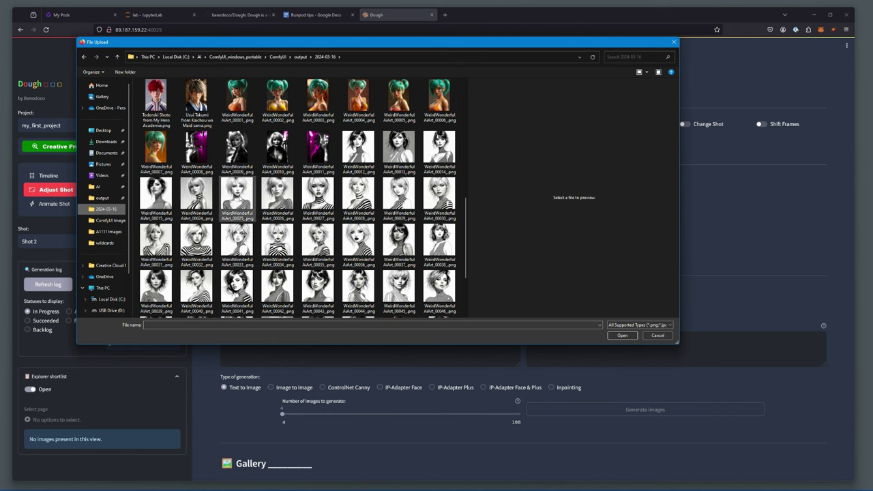
click(237, 196)
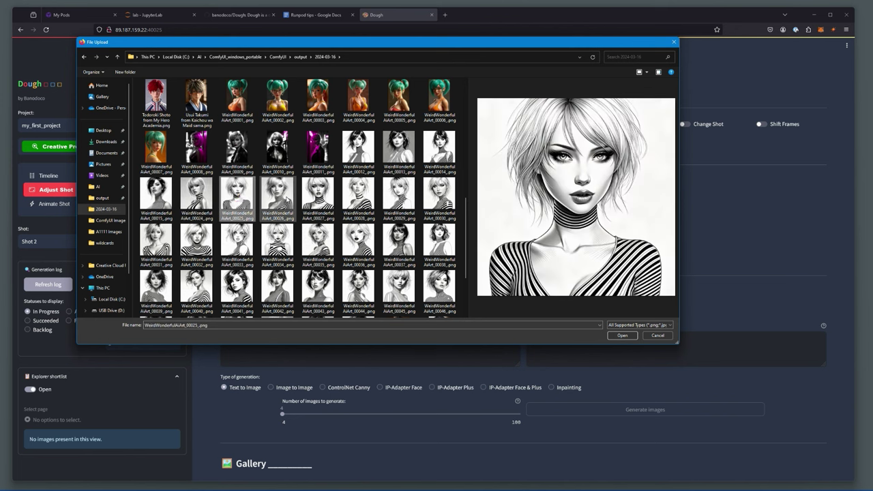
click(285, 198)
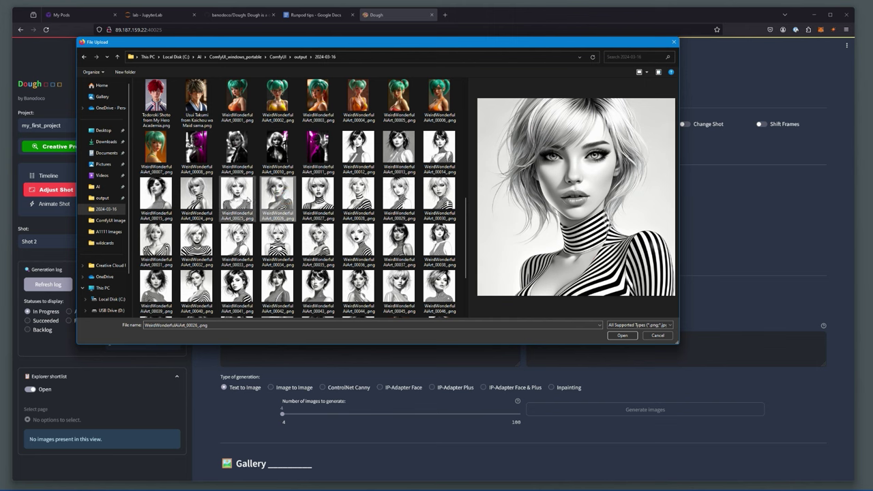
click(247, 198)
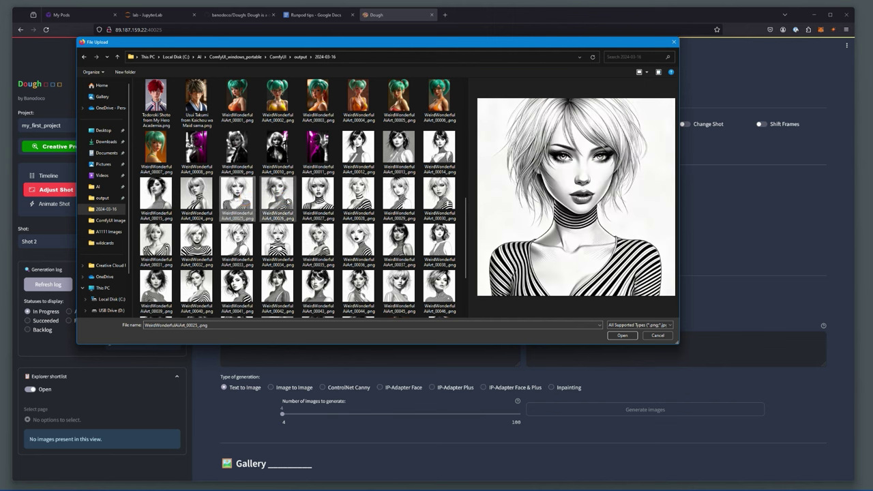
ctrl+click(285, 198)
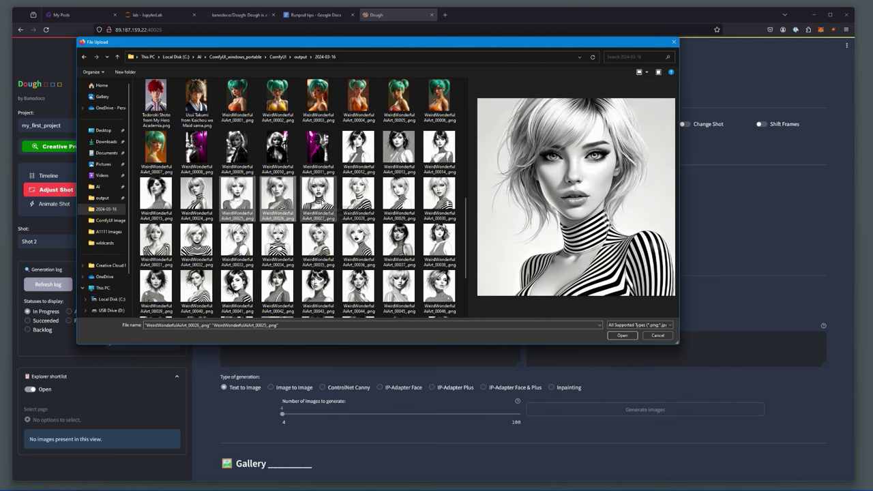
ctrl+click(318, 198)
ctrl+click(359, 198)
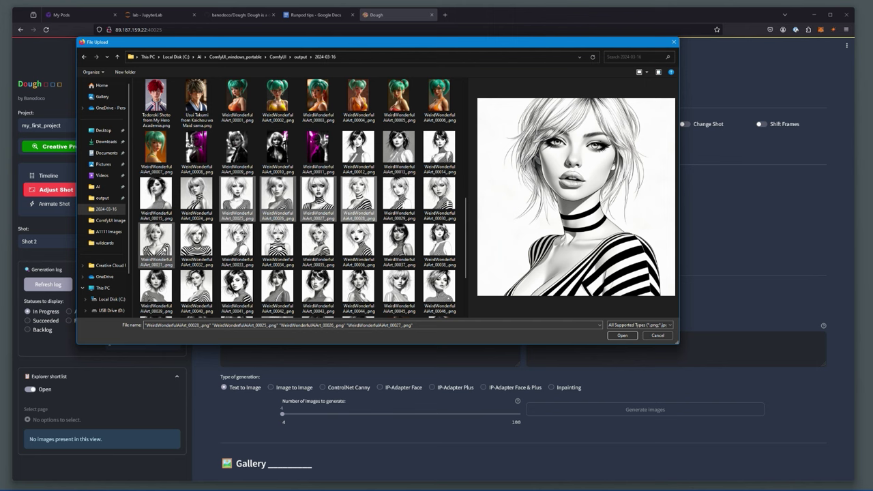
ctrl+click(163, 245)
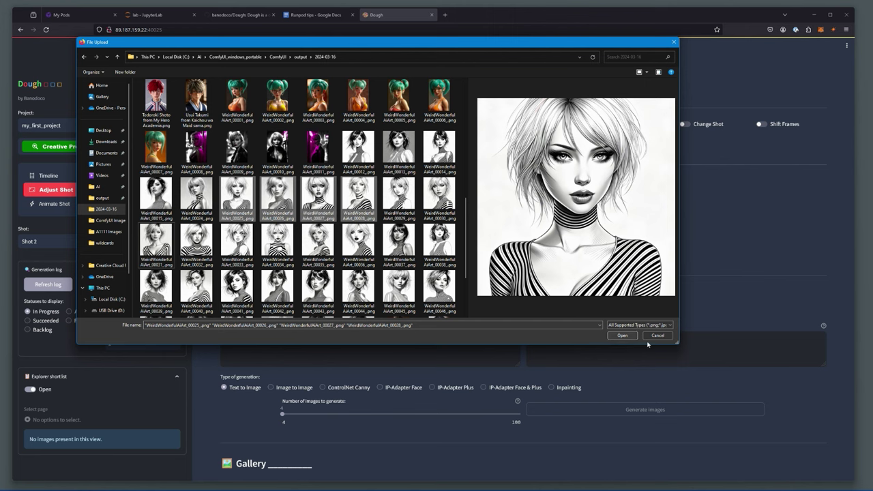
click(623, 335)
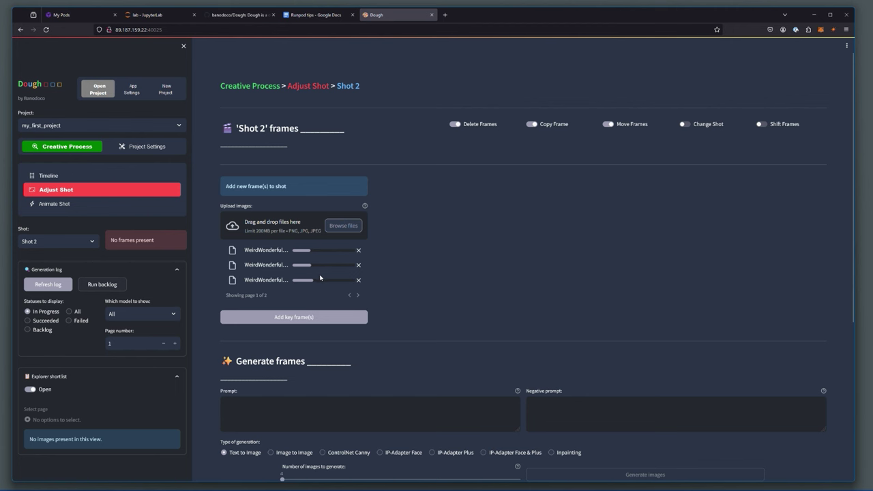
- Check the list of uploaded images and add them to Shot 2 as key frames
click(356, 296)
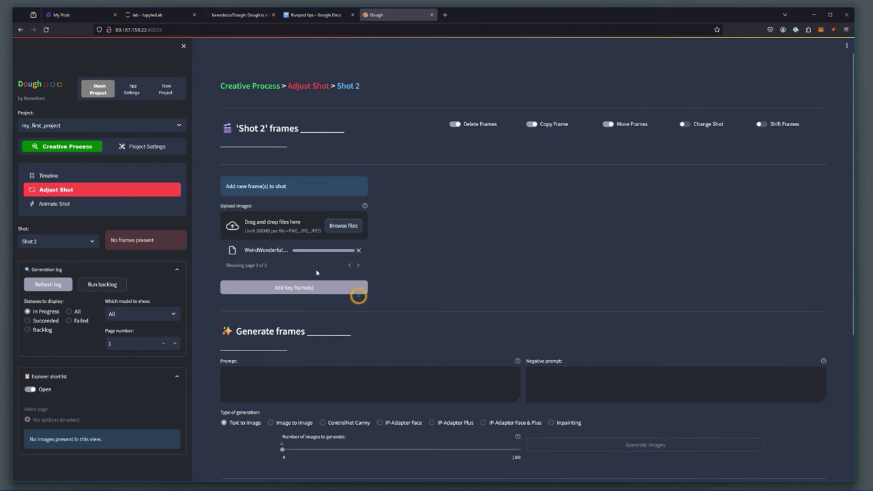
click(348, 267)
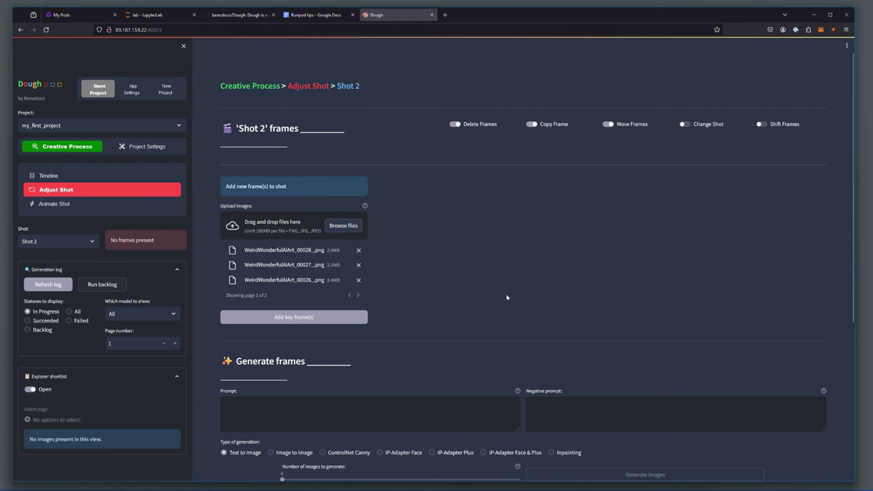
click(294, 321)
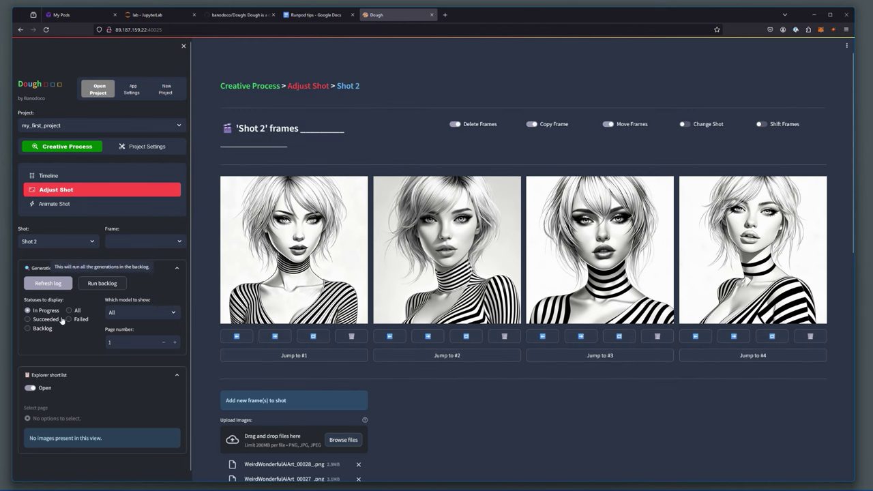
- Open the animation settings of Shot 2 and set the seconds to next frame to 3.00 for Frames 1, 2 and 3
click(55, 203)
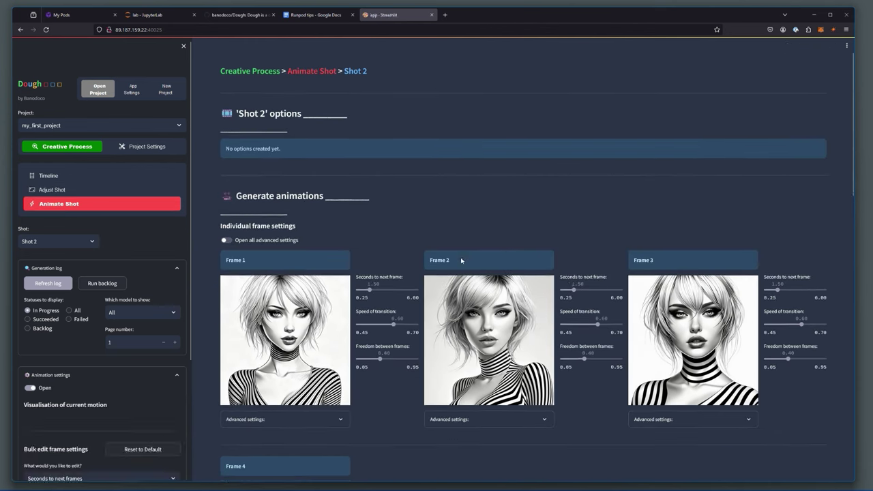
scroll(436, 259, down, 2)
drag(369, 220, 383, 220)
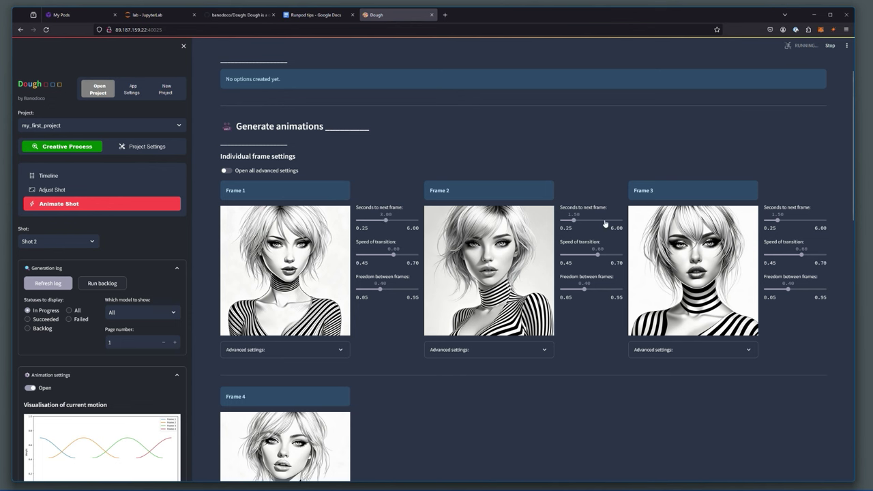
drag(574, 220, 590, 219)
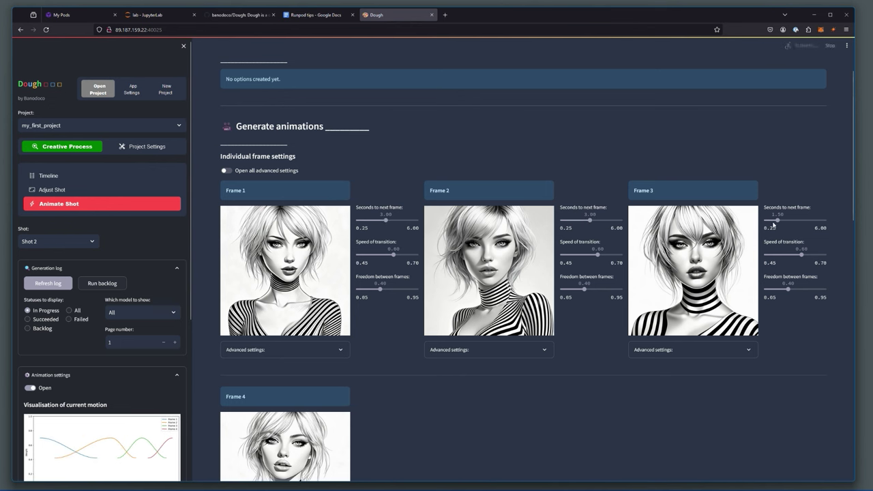
drag(777, 220, 793, 219)
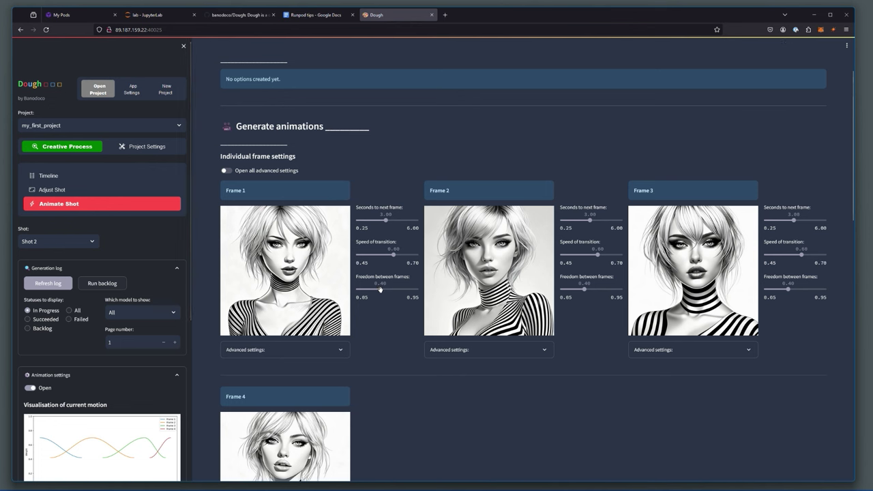
- Set the freedom between frames to 0.30 for Frames 1, 2 and 3 of Shot 2
drag(380, 289, 372, 290)
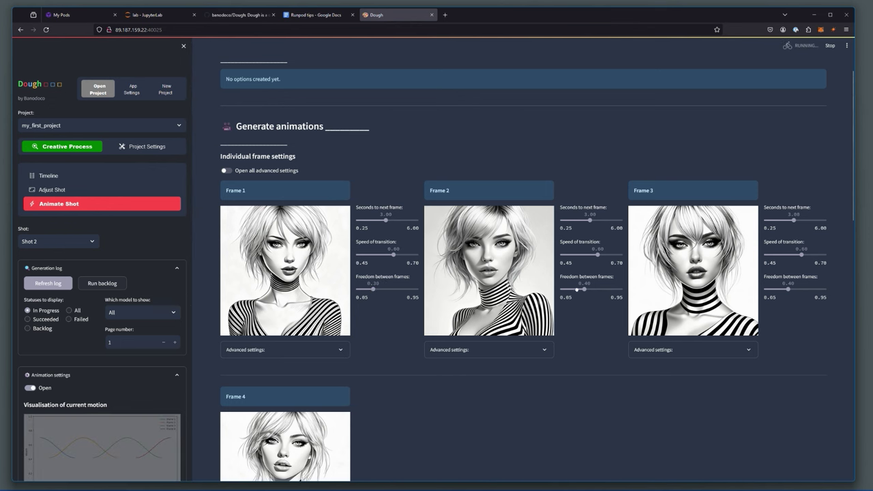
click(577, 289)
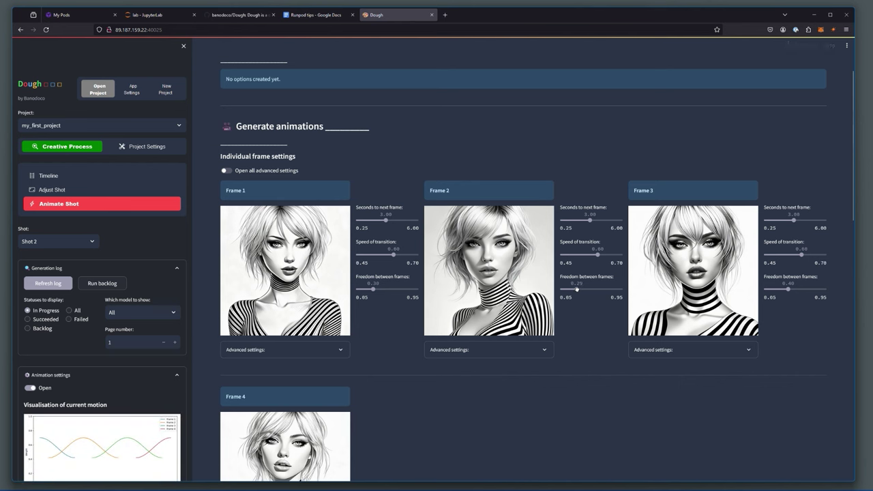
drag(576, 290, 577, 289)
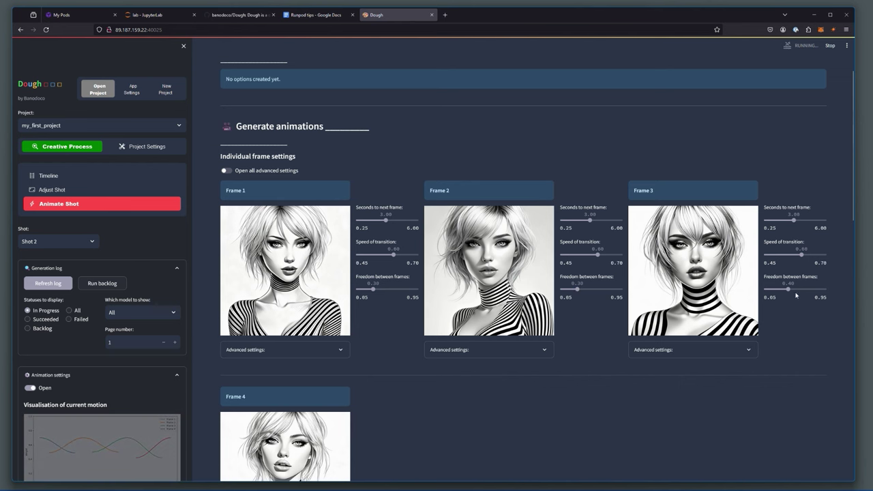
drag(783, 290, 781, 289)
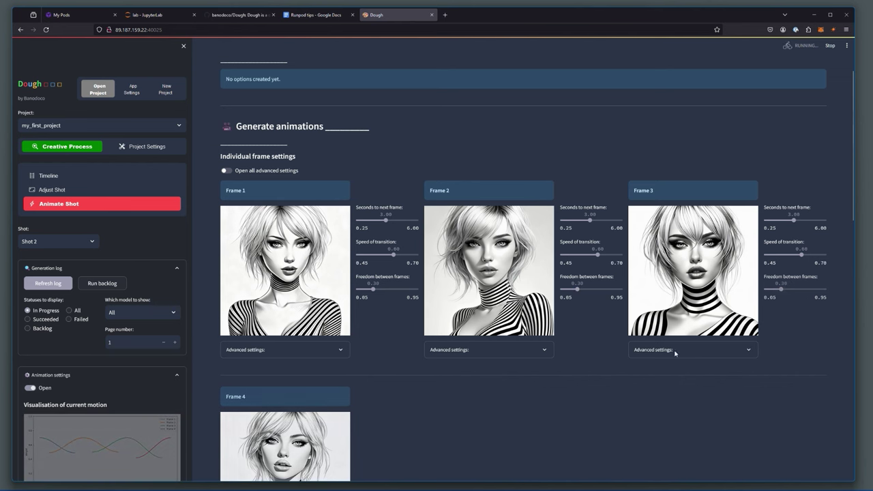
- Select the motion LoRA 500_rotation_temporal_unet.safetensors from the provided list and download it
scroll(508, 411, down, 6)
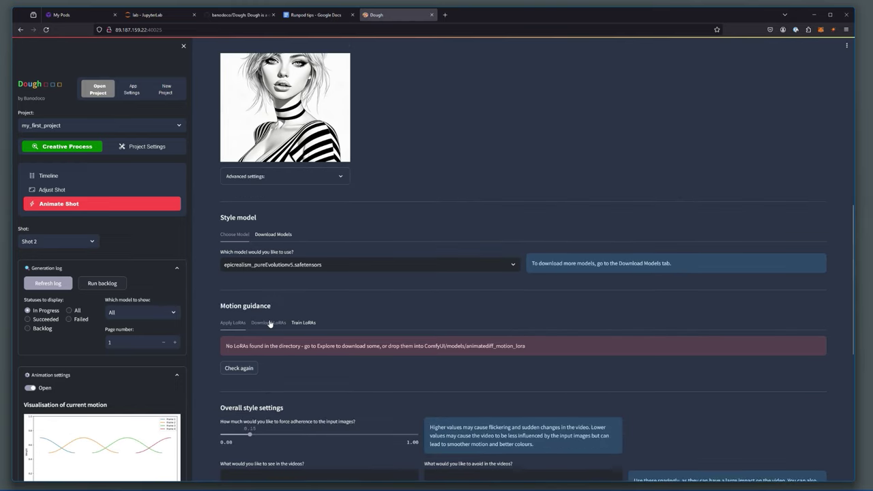
click(270, 323)
click(300, 379)
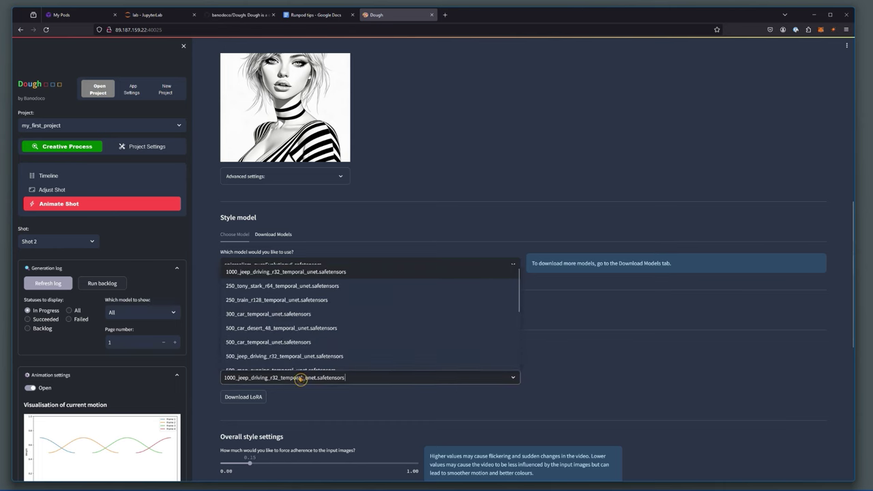
scroll(300, 379, down, 1)
scroll(295, 410, down, 4)
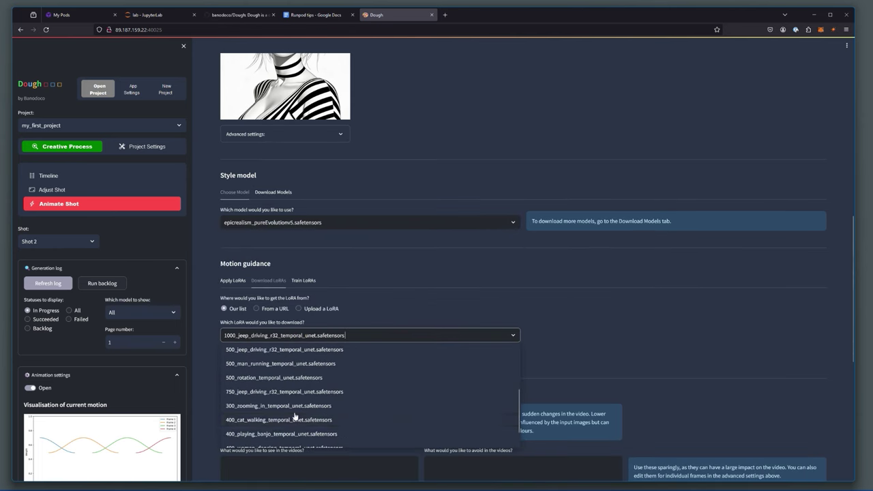
click(296, 379)
click(251, 356)
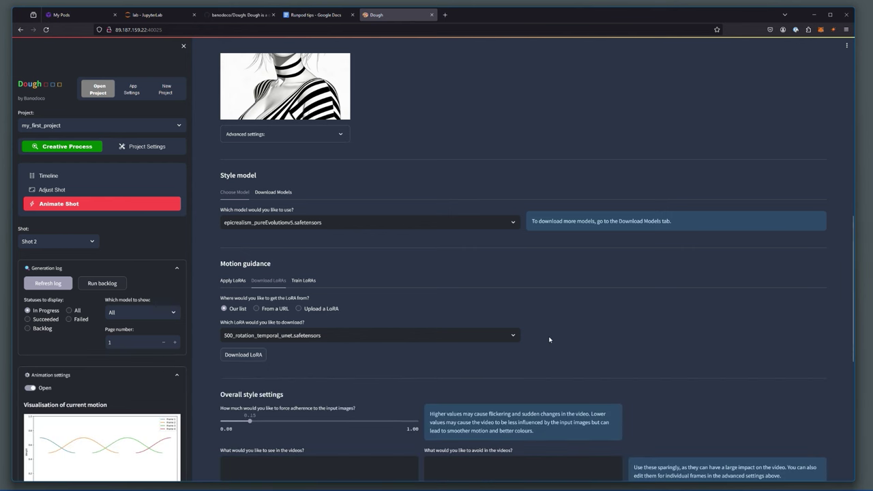
- Set the amount of motion in the overall motion settings to 0.90
scroll(549, 339, down, 1)
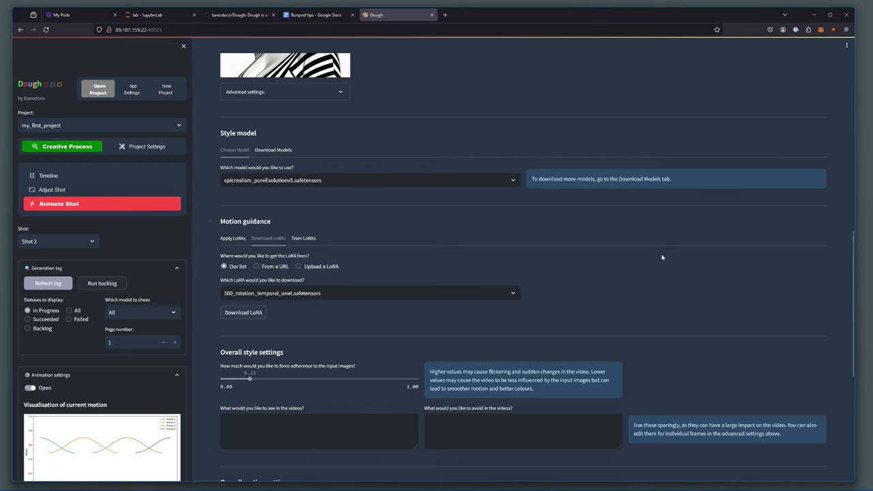
scroll(662, 257, down, 2)
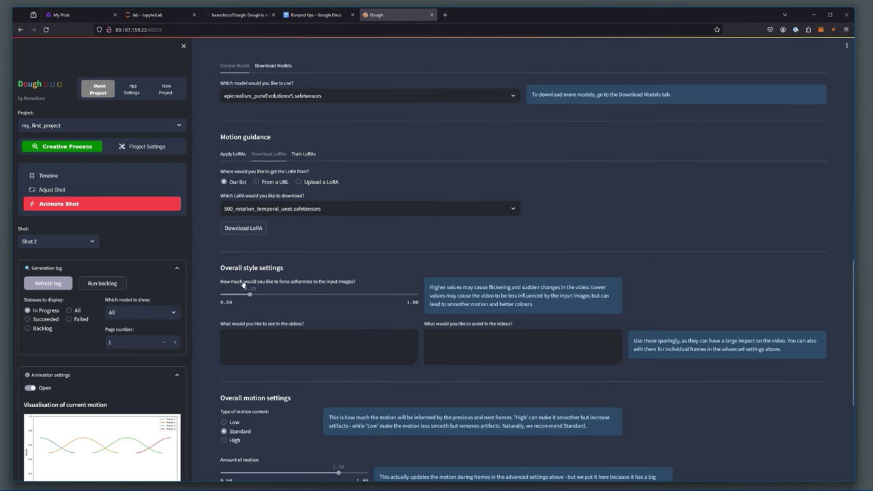
scroll(359, 295, down, 2)
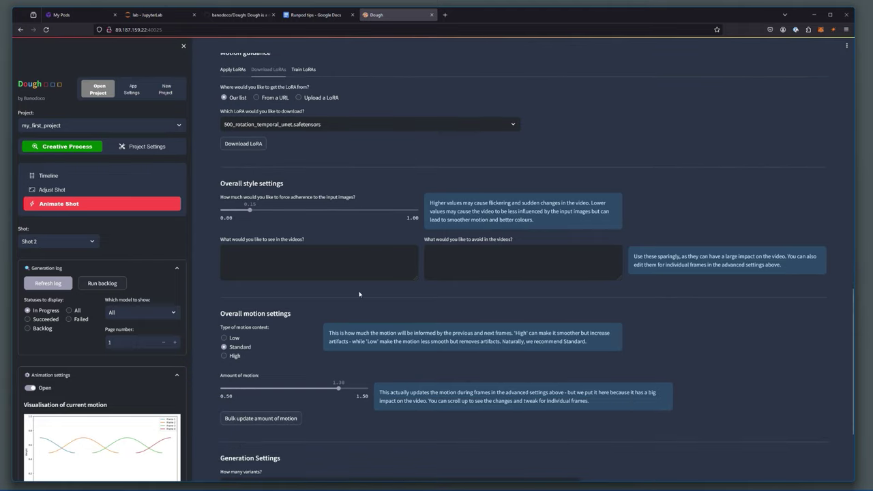
scroll(359, 294, down, 1)
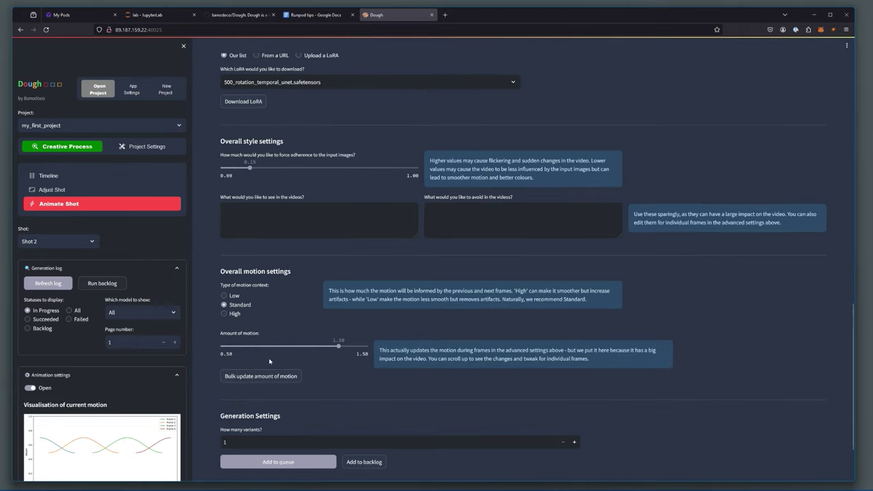
click(285, 346)
drag(282, 346, 280, 347)
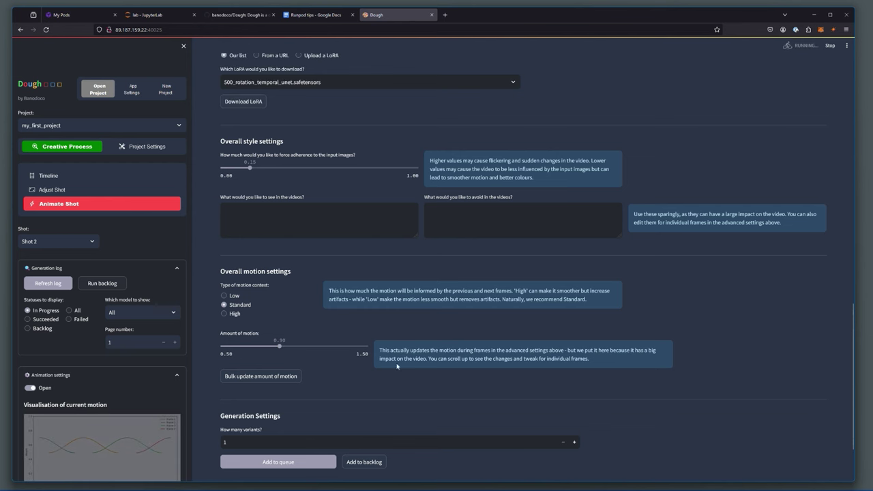
- Add one variant of Shot 2's animation to the generation queue and check its progress in the JupyterLab terminal
scroll(417, 413, down, 2)
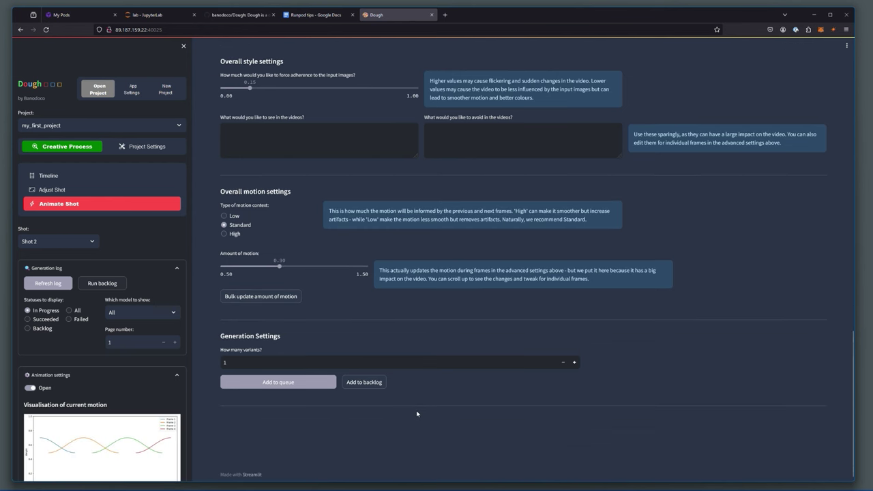
click(243, 382)
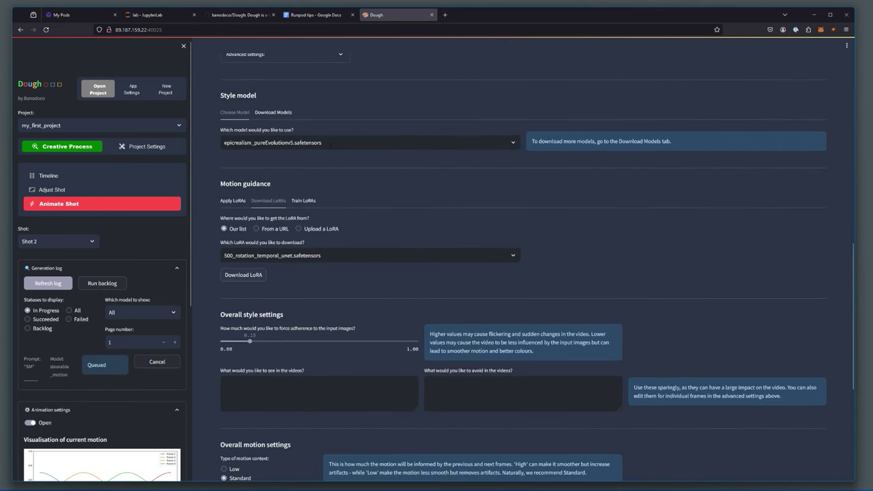
click(145, 15)
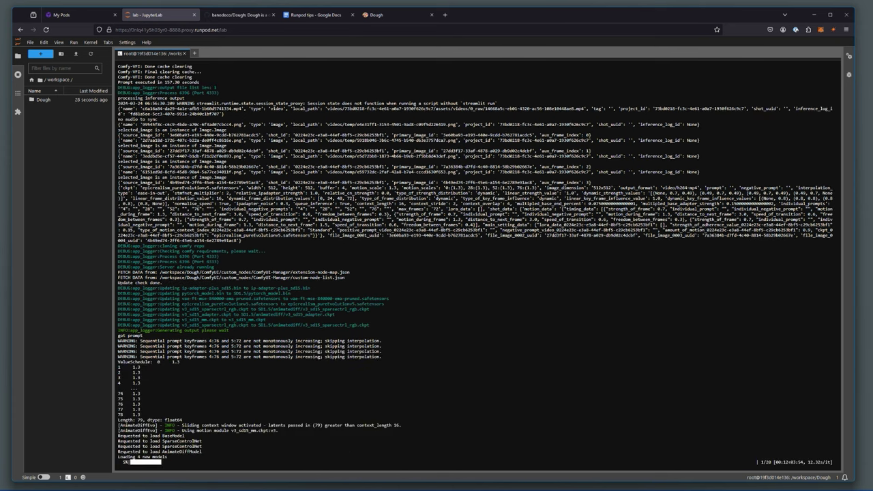
- Return to Dough and play the generated Variant #1 video of Shot 2
click(396, 15)
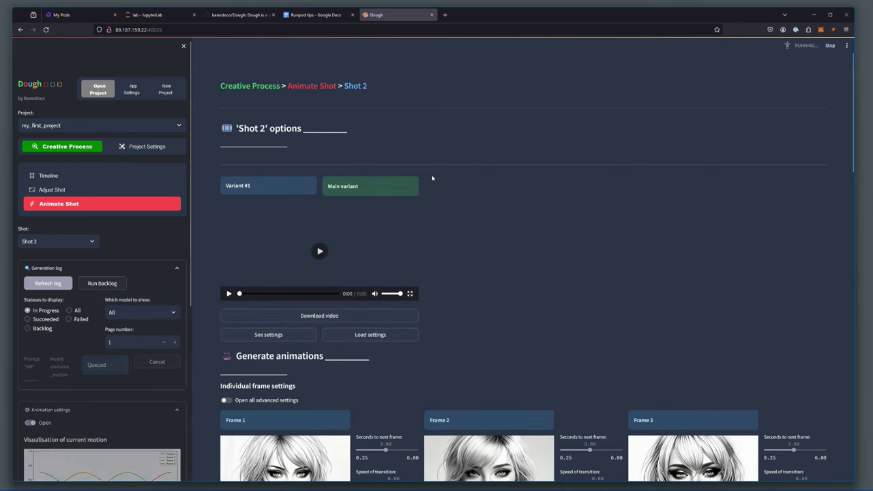
scroll(434, 203, down, 3)
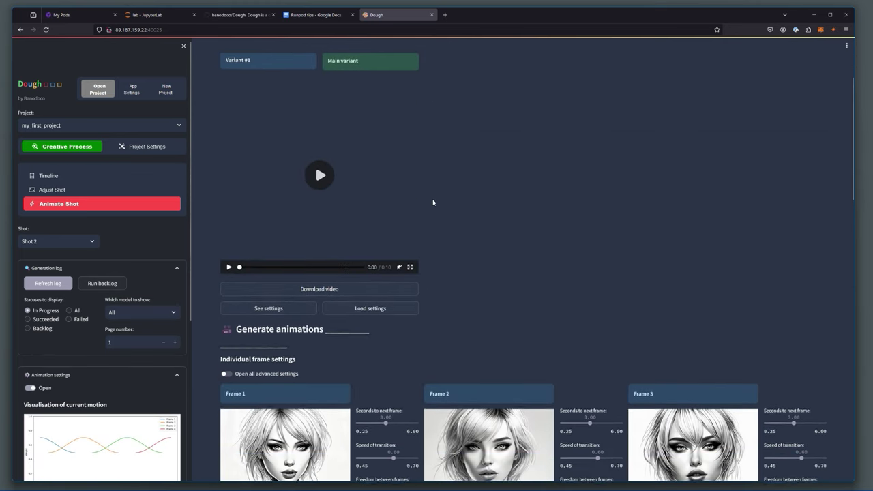
scroll(311, 222, up, 1)
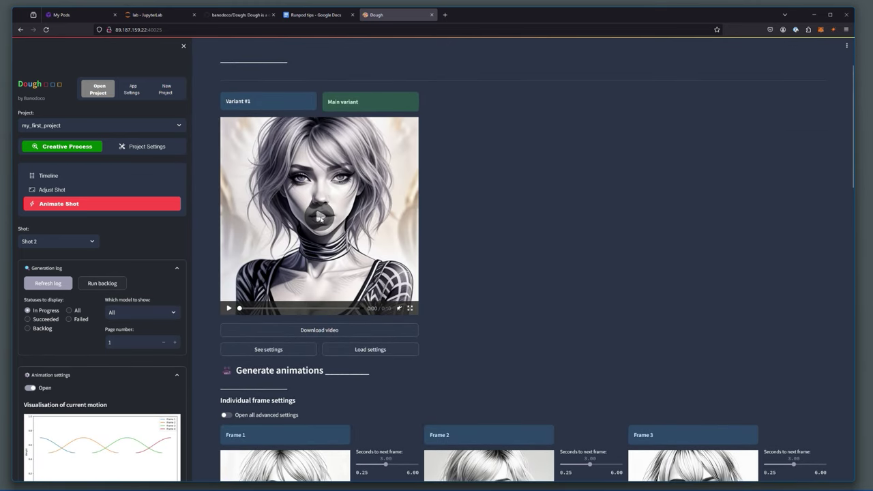
click(318, 218)
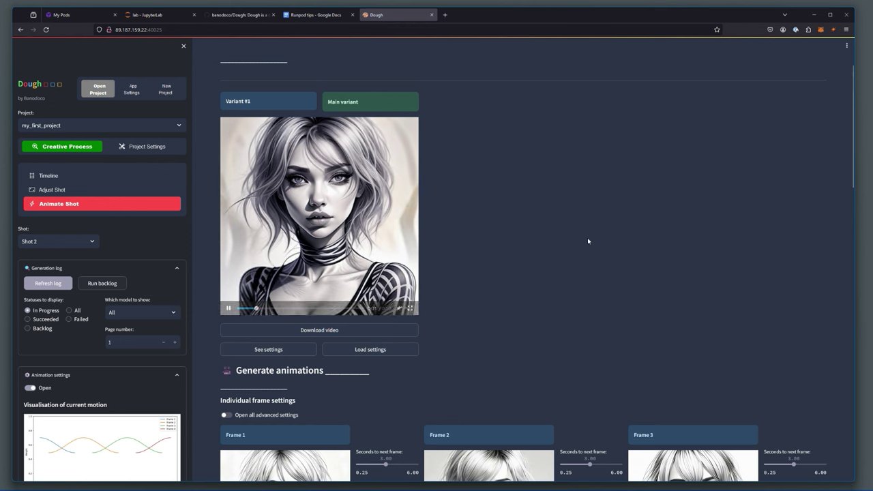